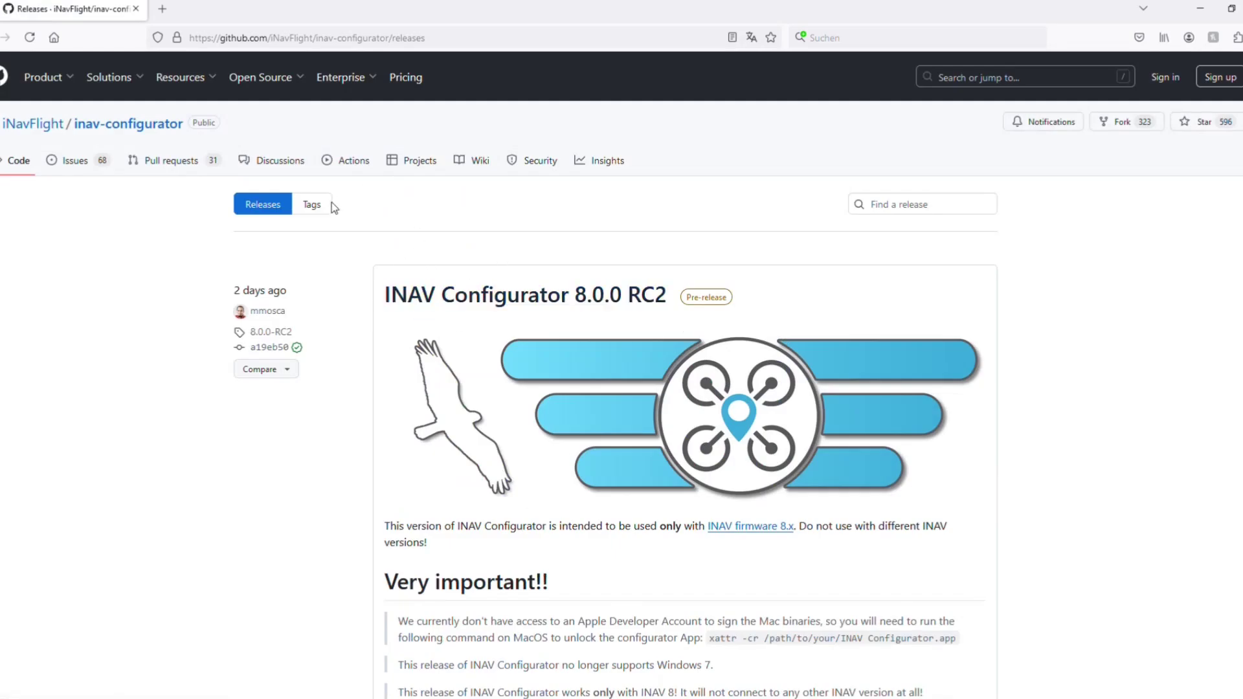
Find the 7.1.2 release through the repository's tags and download INAV-Configurator_win64_7.1.2.exe.
{"action": "scroll", "coordinate": [388, 272], "scroll_direction": "down", "scroll_amount": 20}
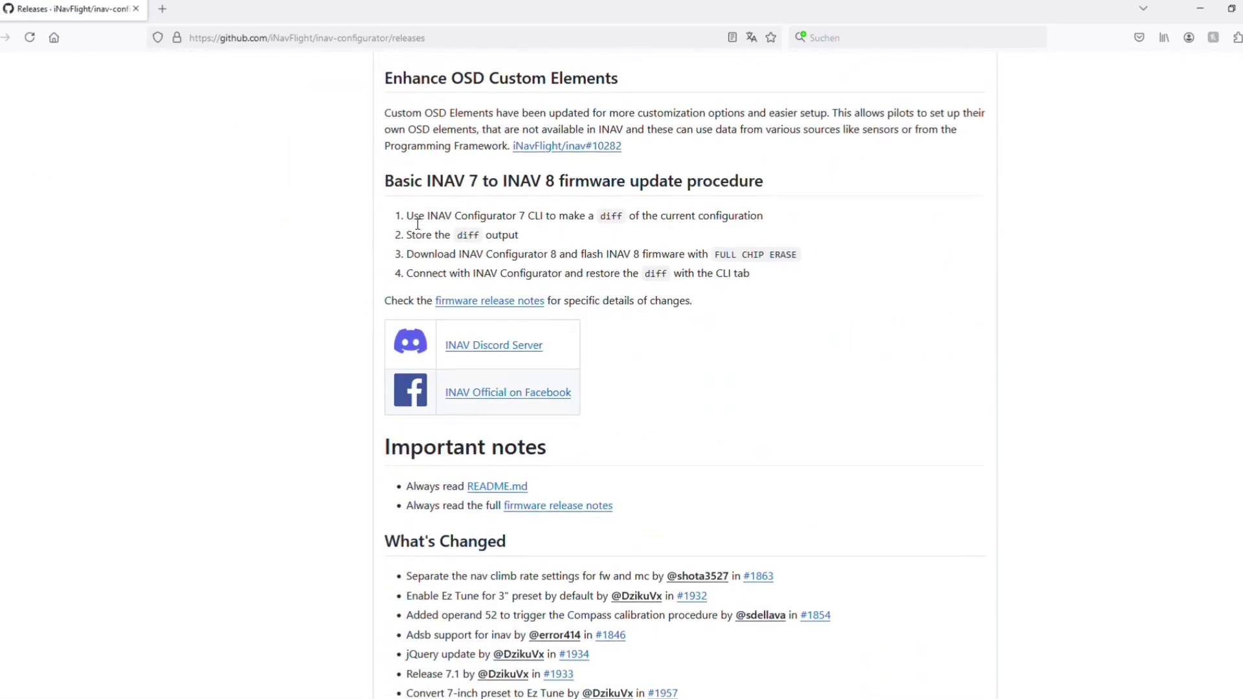
{"action": "scroll", "coordinate": [414, 223], "scroll_direction": "down", "scroll_amount": 20}
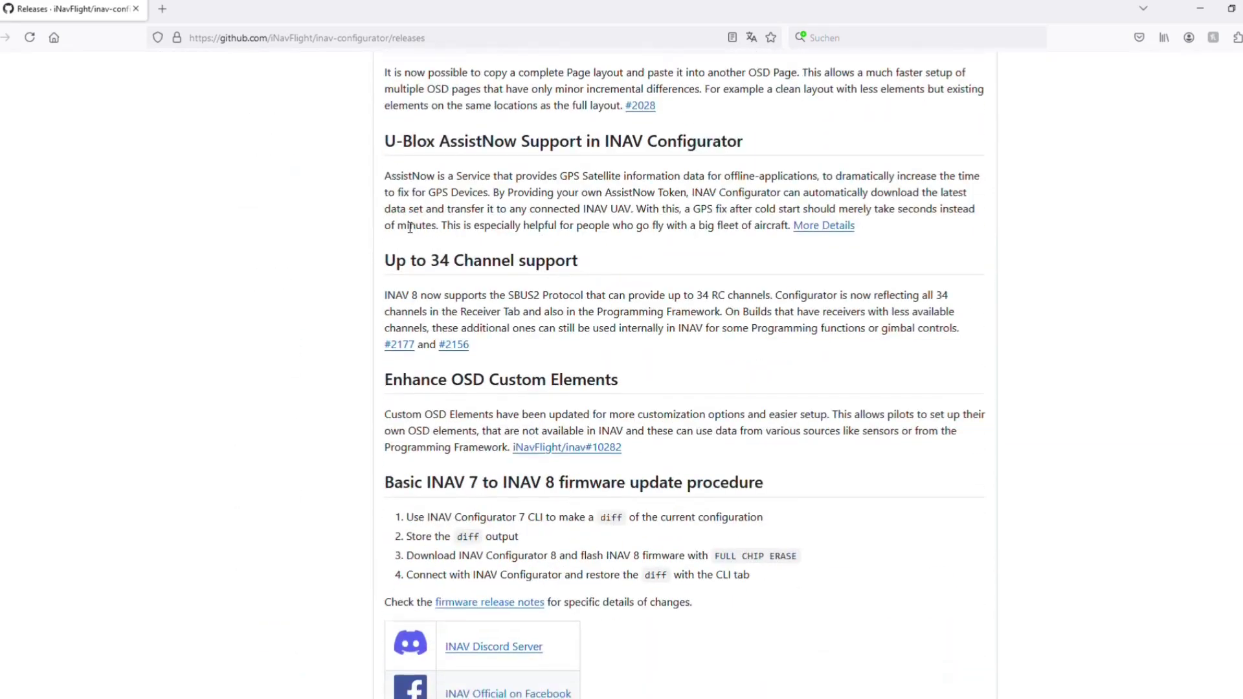
{"action": "scroll", "coordinate": [410, 227], "scroll_direction": "down", "scroll_amount": 20}
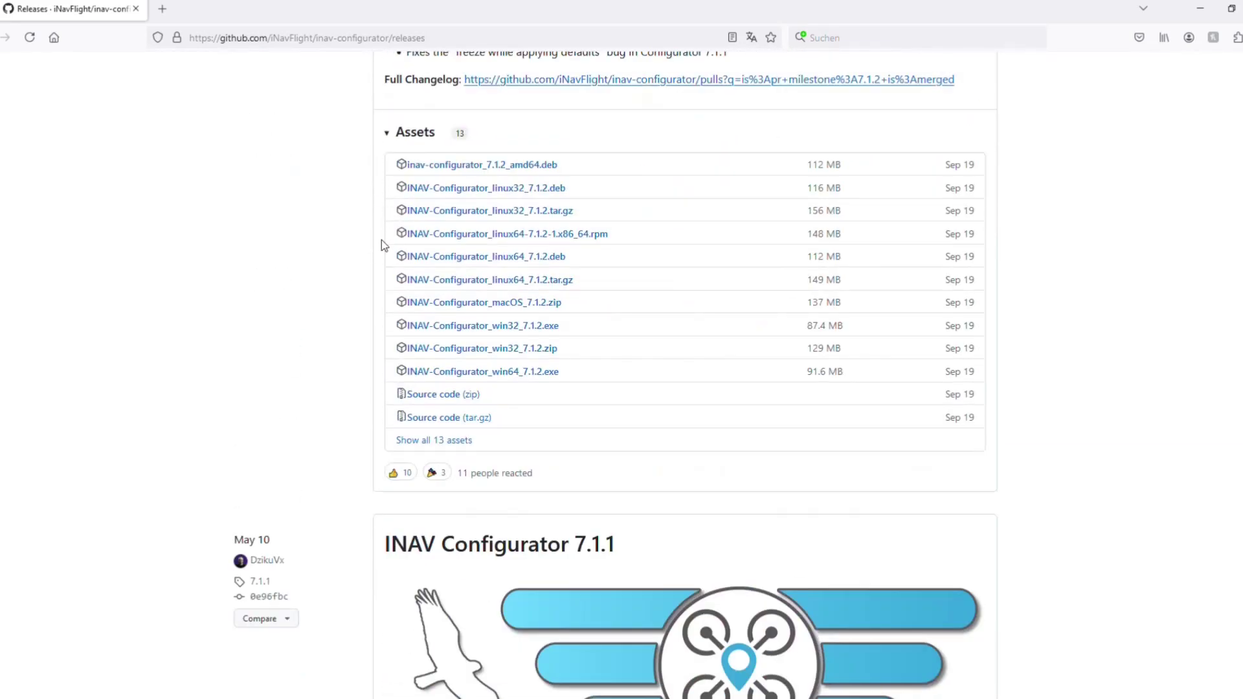
{"action": "scroll", "coordinate": [380, 245], "scroll_direction": "down", "scroll_amount": 5}
{"action": "scroll", "coordinate": [380, 245], "scroll_direction": "up", "scroll_amount": 20}
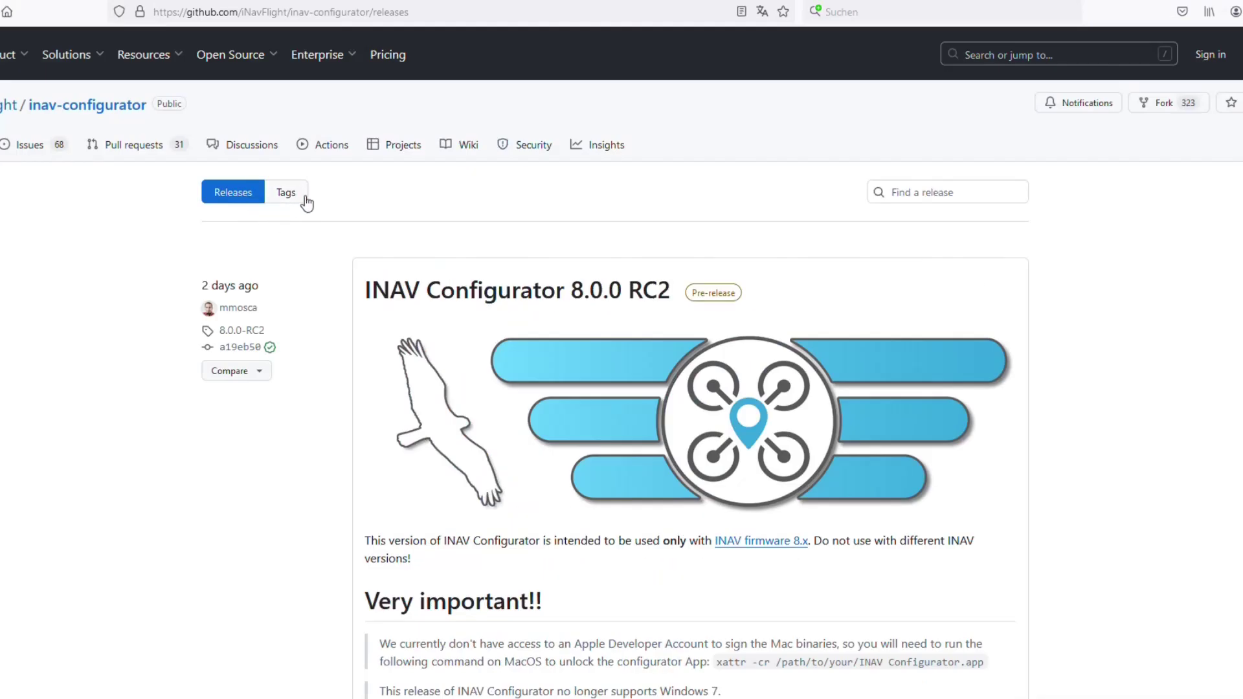
{"action": "left_click", "coordinate": [292, 198]}
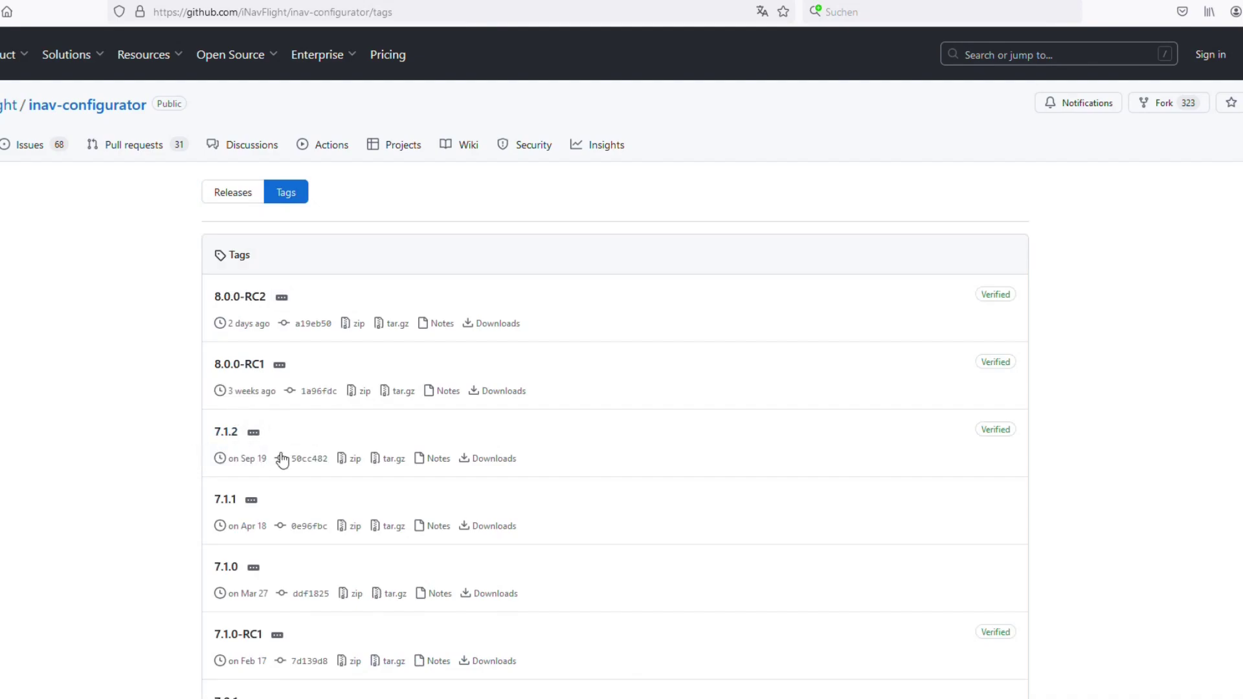
{"action": "left_click", "coordinate": [228, 432]}
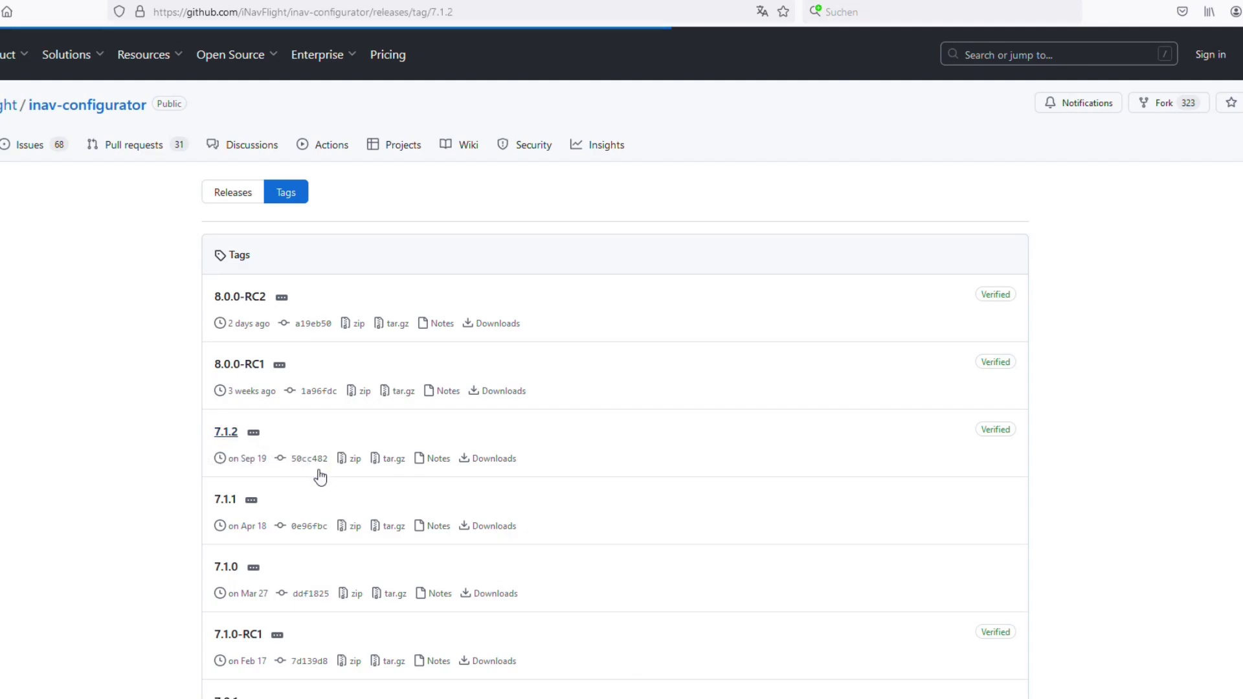
{"action": "scroll", "coordinate": [375, 389], "scroll_direction": "down", "scroll_amount": 15}
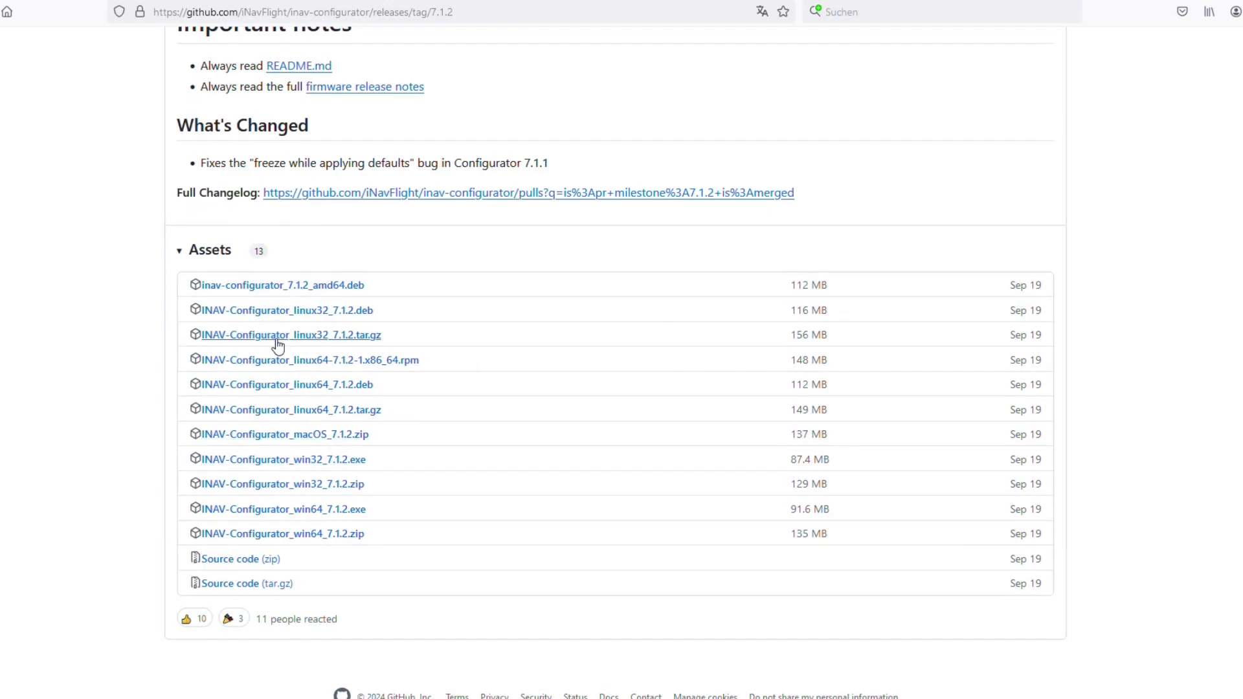
{"action": "left_click", "coordinate": [333, 510]}
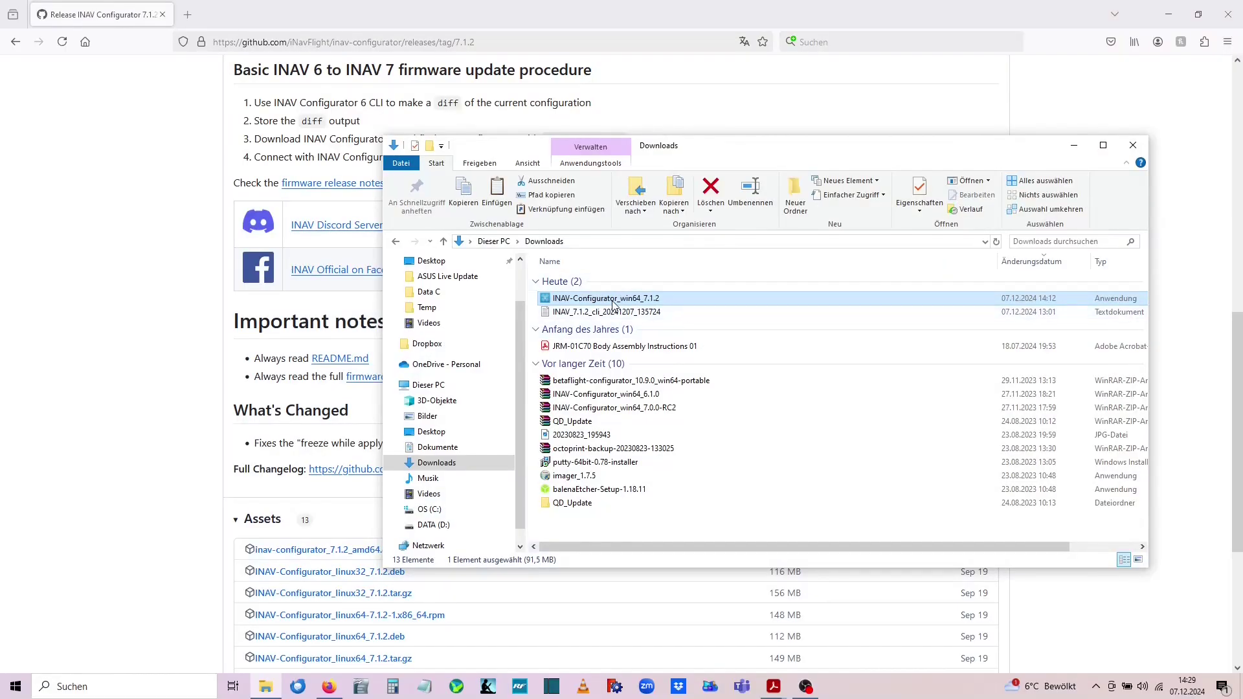
Start the downloaded INAV-Configurator_win64_7.1.2 installer and allow it to run past Windows SmartScreen.
{"action": "double_click", "coordinate": [644, 299]}
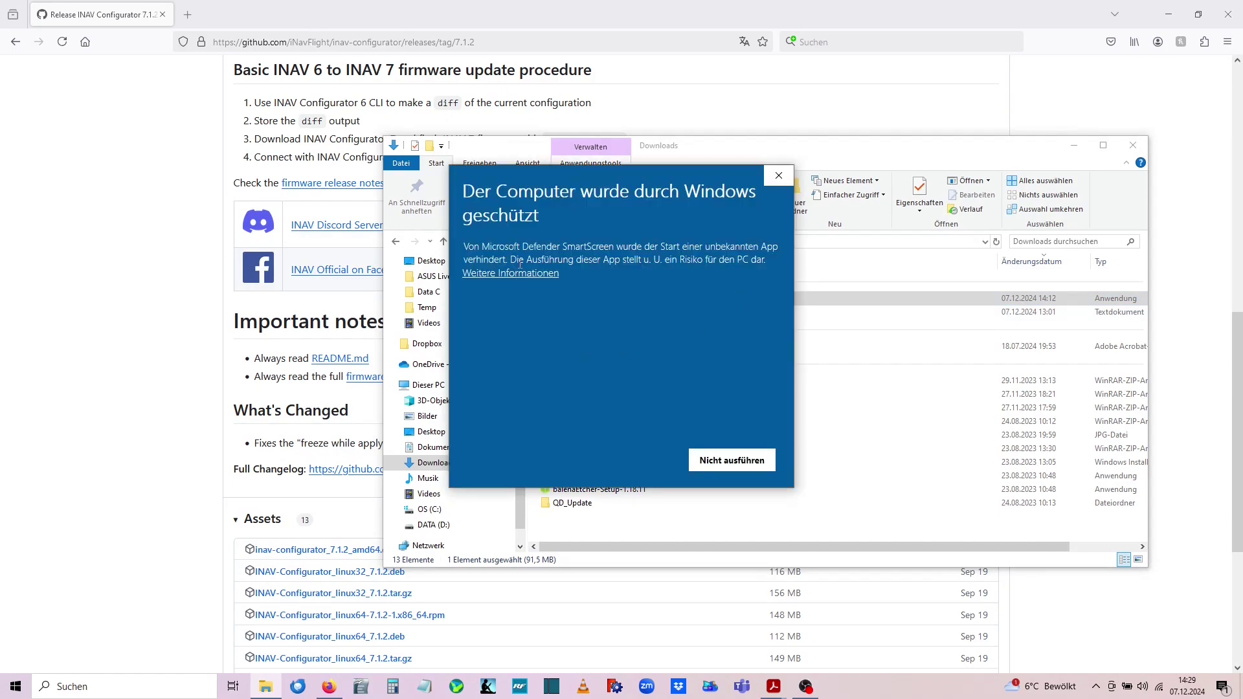
{"action": "left_click", "coordinate": [518, 273]}
{"action": "left_click", "coordinate": [621, 461]}
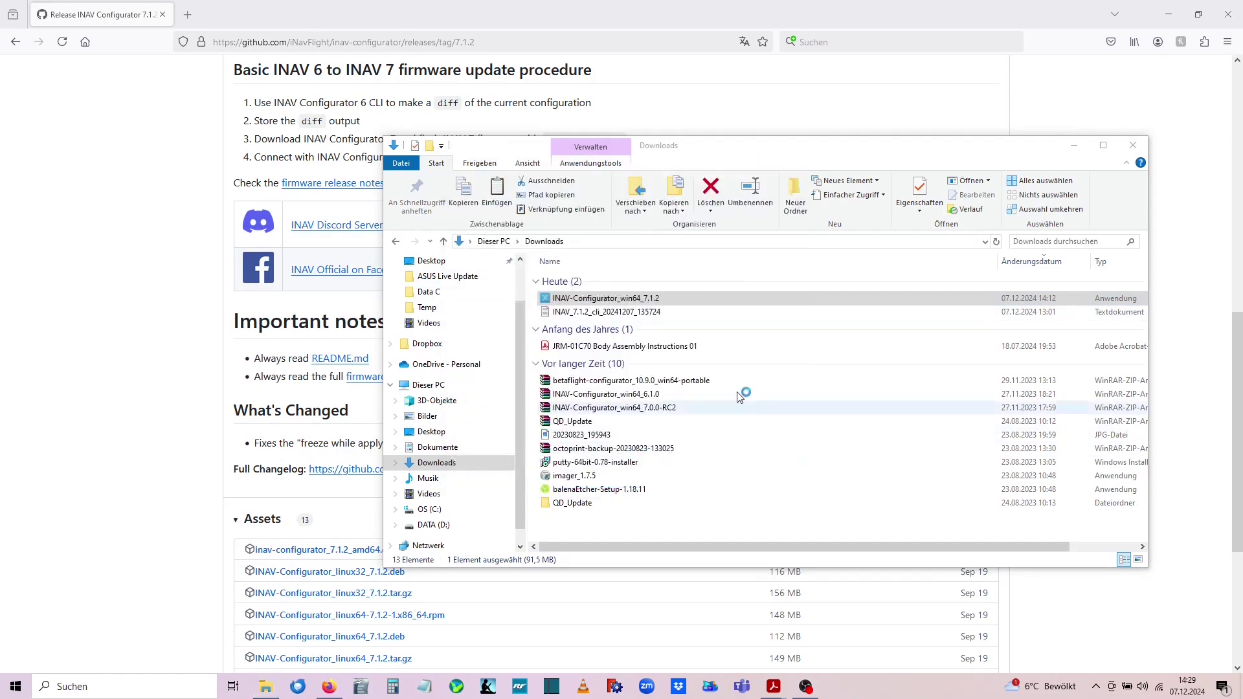
Accept the license agreement and install INAV Configurator in the default folder C:\Program Files\INAV\INAV-Configurator.
{"action": "left_click", "coordinate": [521, 432]}
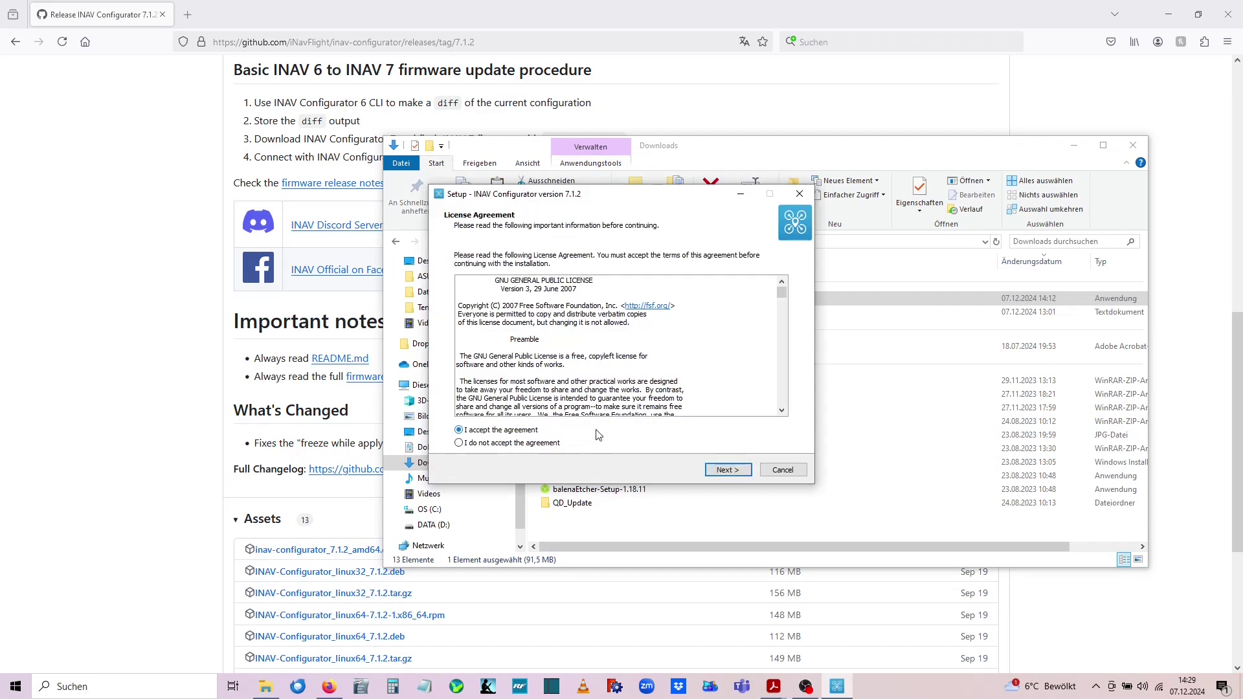
{"action": "left_click", "coordinate": [727, 470]}
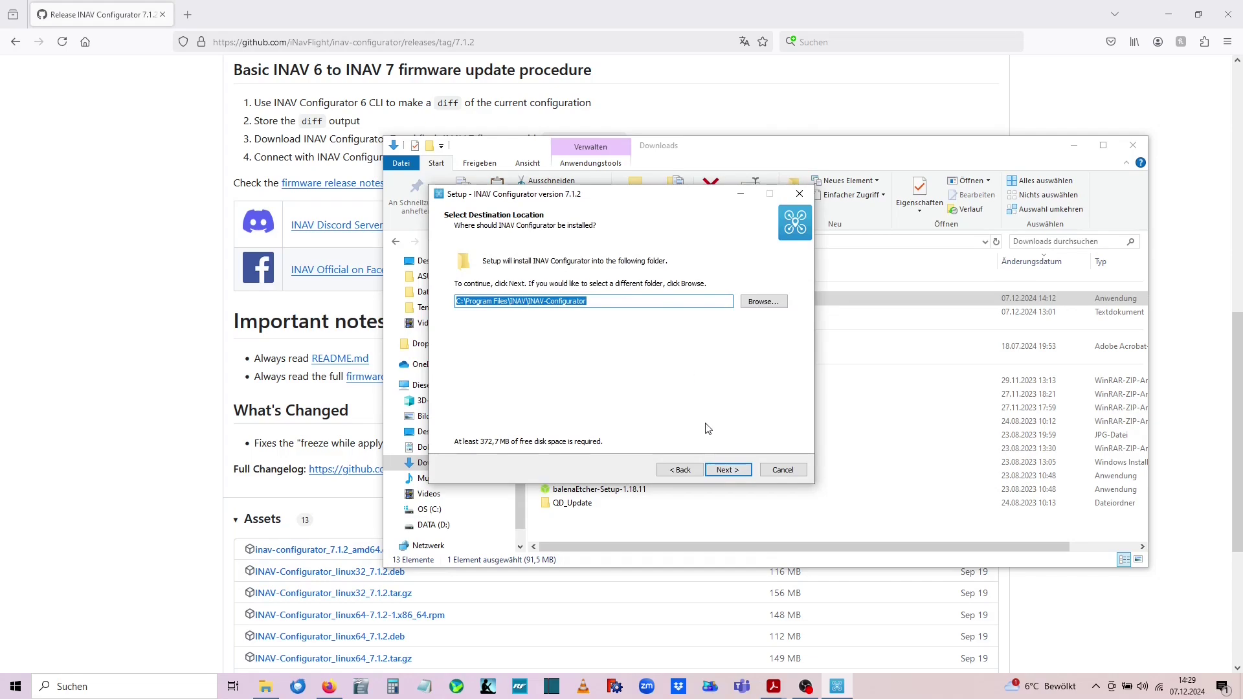
{"action": "left_click", "coordinate": [728, 470]}
{"action": "key", "text": "Return"}
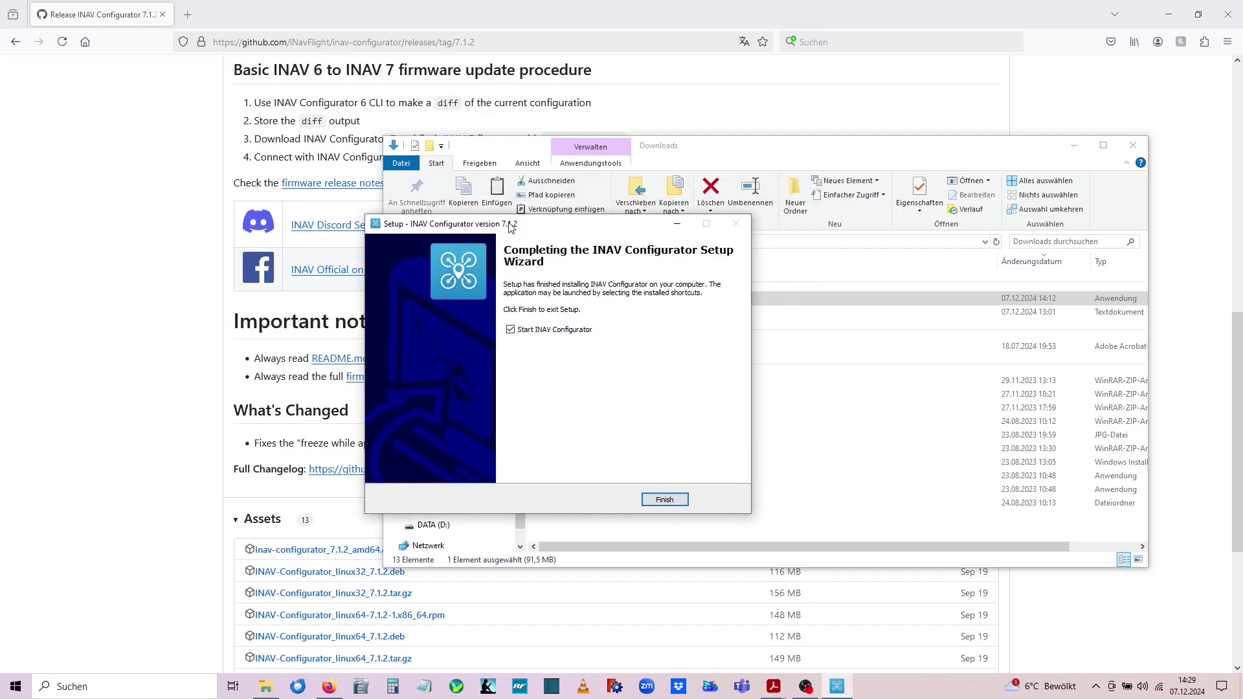
{"action": "left_click", "coordinate": [740, 443]}
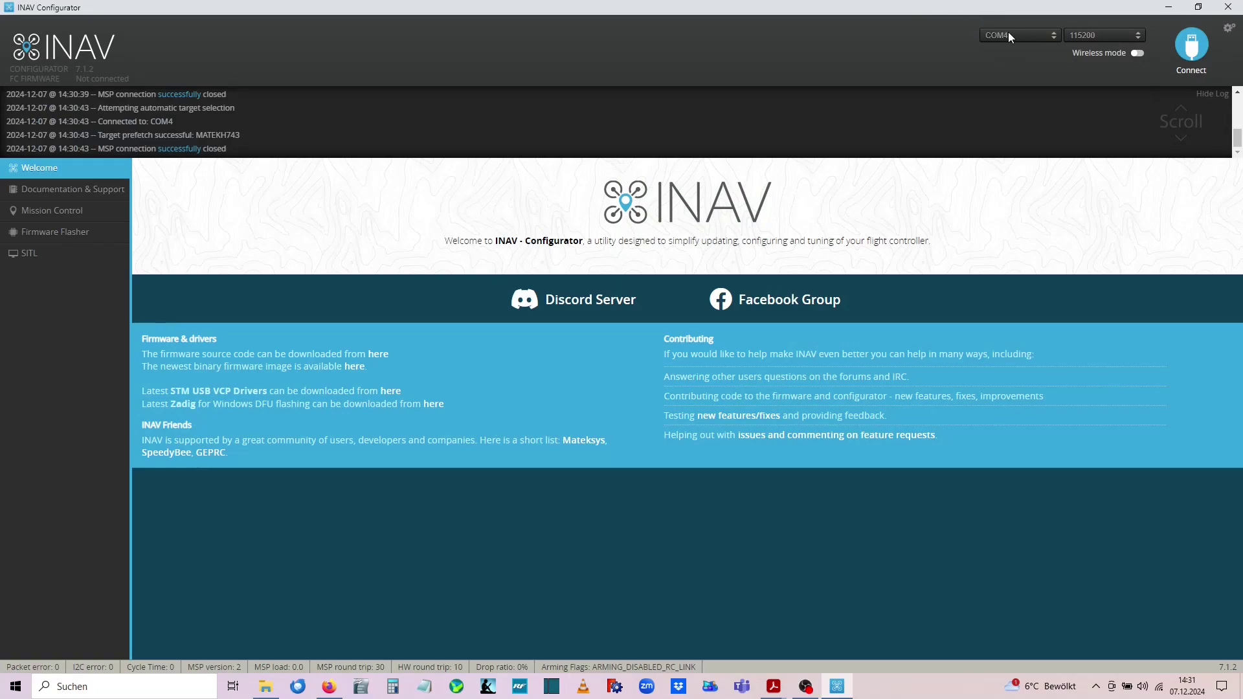
In the Firmware Flasher, keep MATEKH743 as the target and choose firmware version 7.1.2 (stable).
{"action": "left_click", "coordinate": [76, 235]}
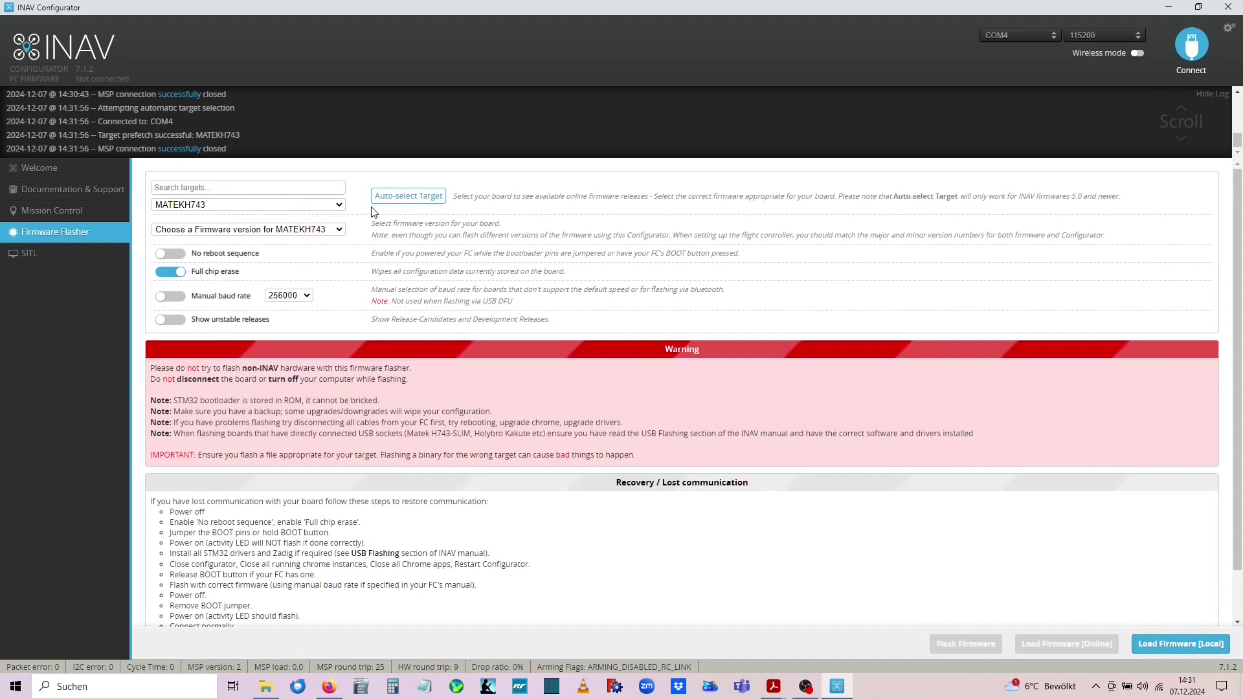
{"action": "left_click", "coordinate": [223, 205]}
{"action": "left_click", "coordinate": [220, 207]}
{"action": "left_click", "coordinate": [220, 208]}
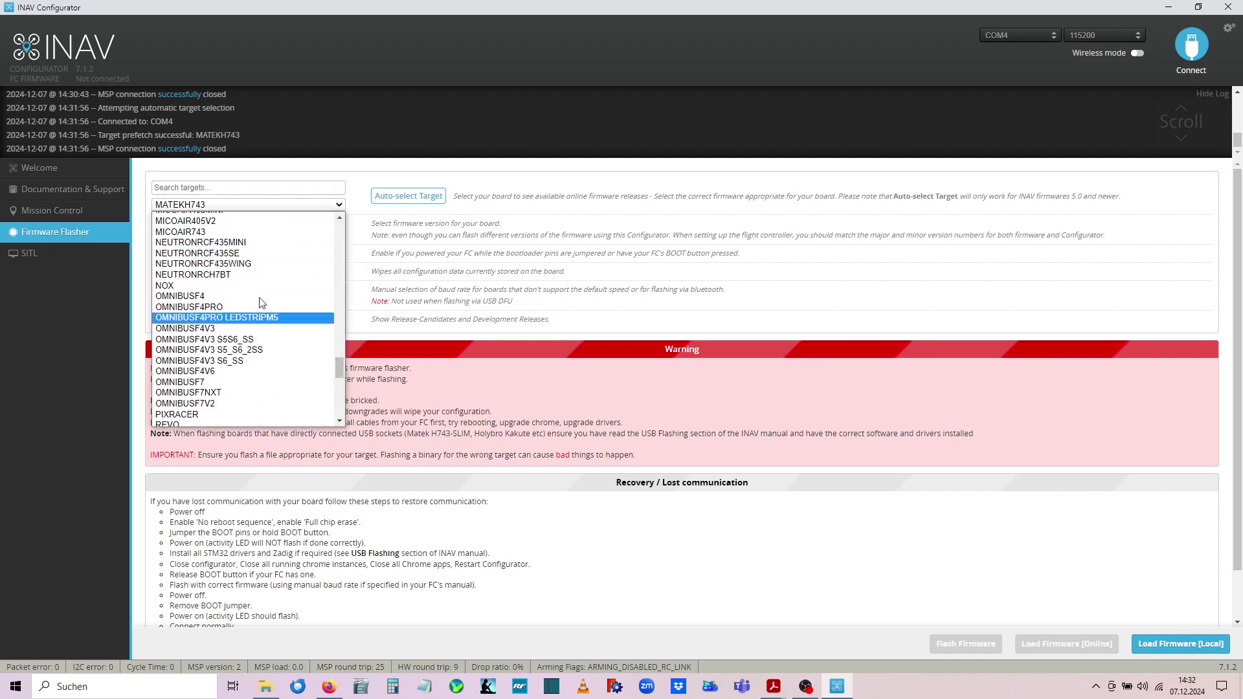
{"action": "left_click", "coordinate": [252, 314]}
{"action": "left_click", "coordinate": [219, 231]}
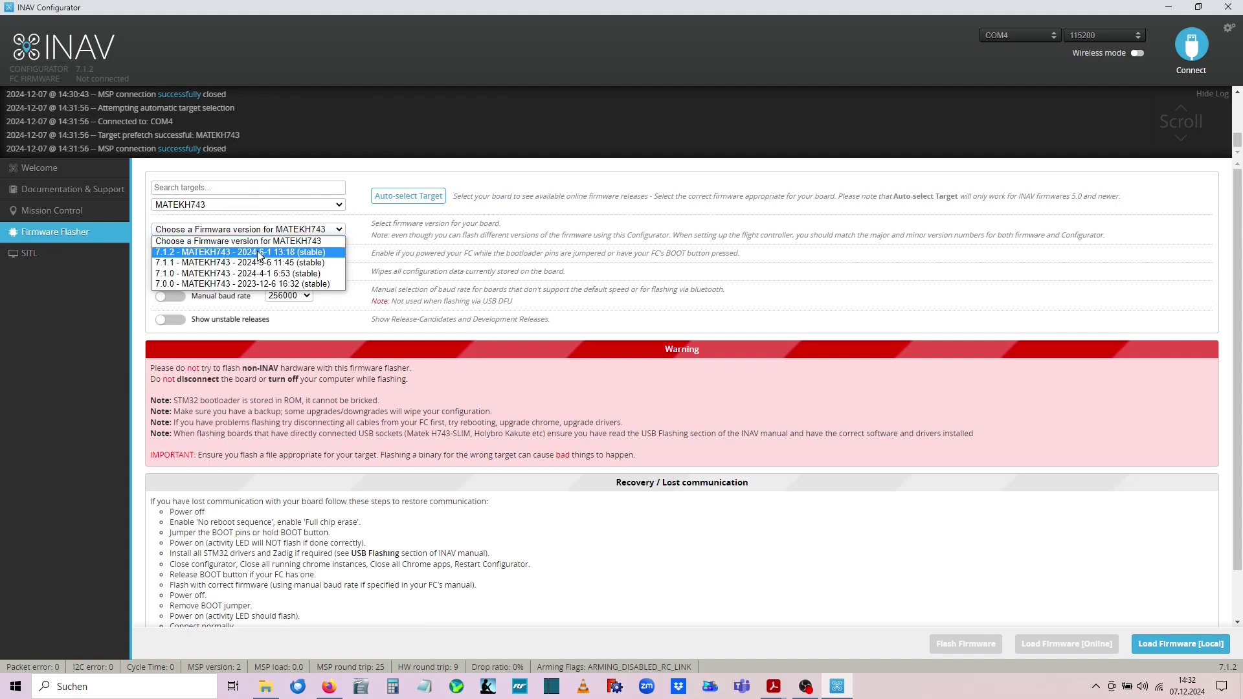
{"action": "left_click", "coordinate": [191, 257]}
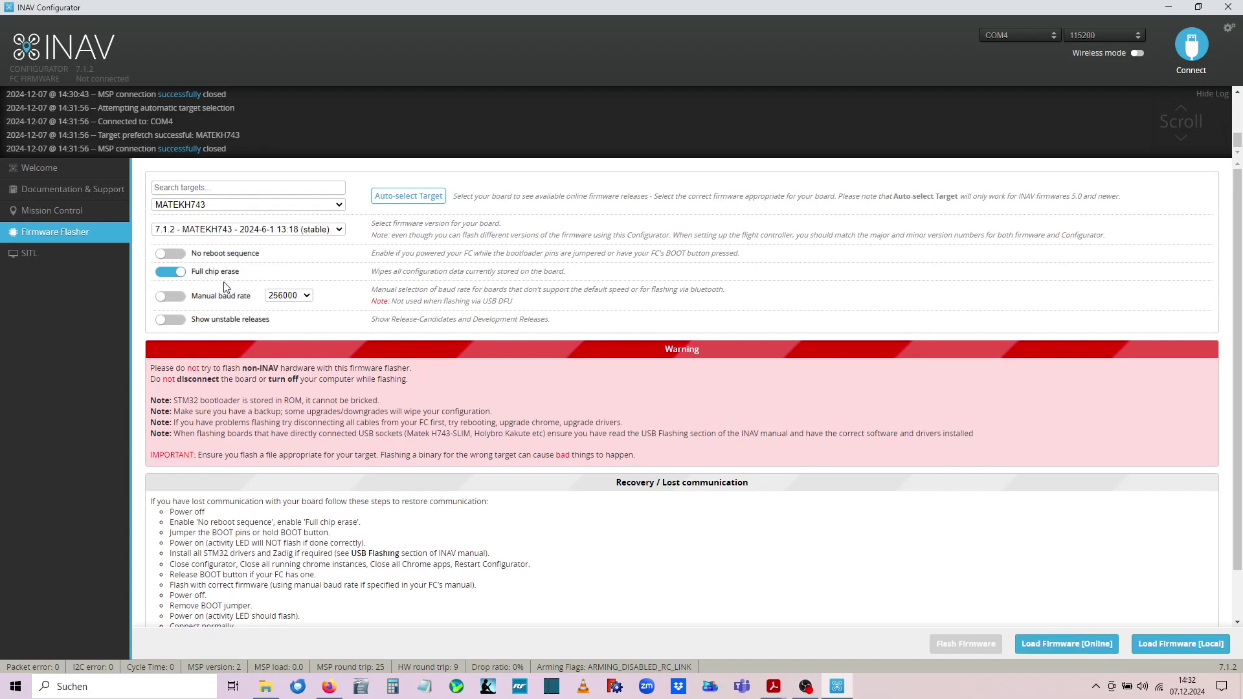
Load the selected firmware from the online source and flash it to the board with full chip erase enabled.
{"action": "left_click", "coordinate": [165, 277]}
{"action": "scroll", "coordinate": [486, 380], "scroll_direction": "down", "scroll_amount": 1}
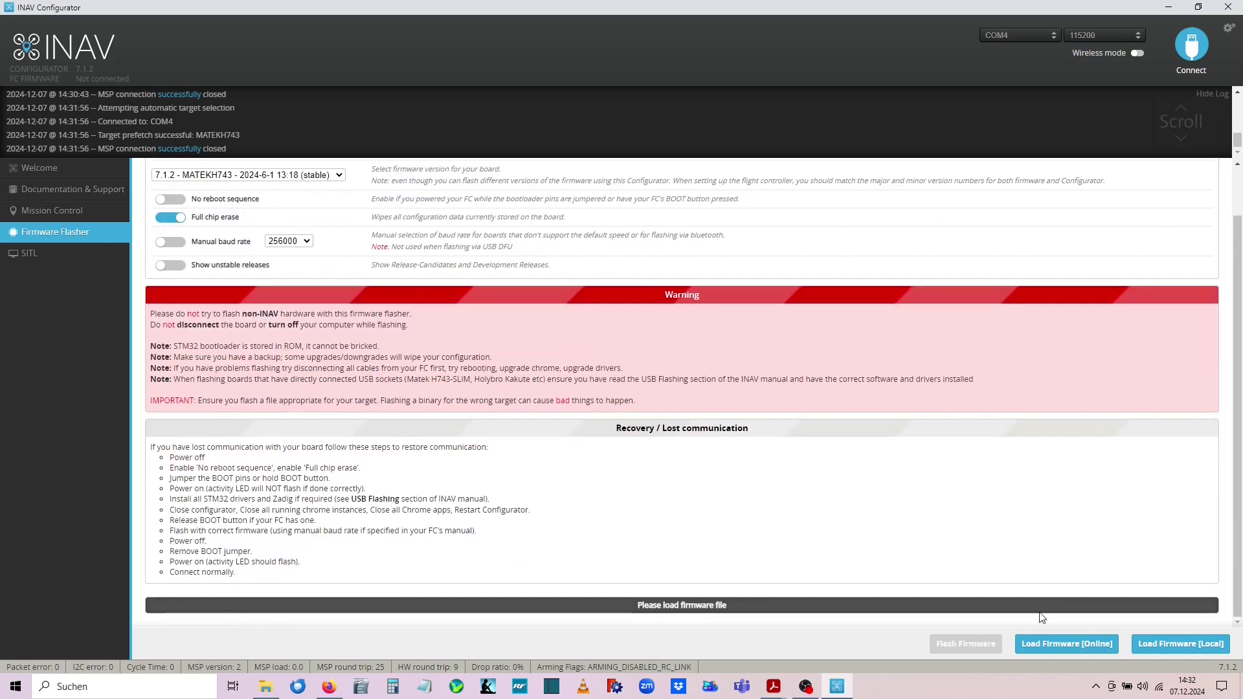
{"action": "left_click", "coordinate": [1051, 642]}
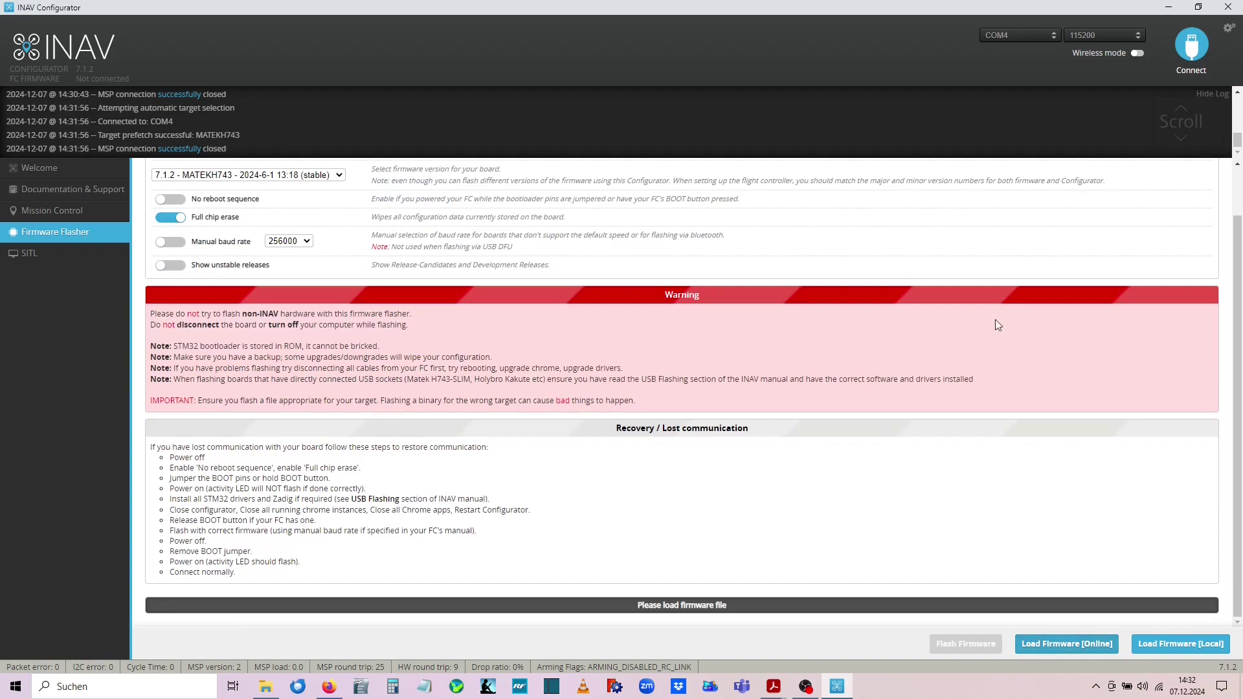
{"action": "left_click", "coordinate": [1085, 653]}
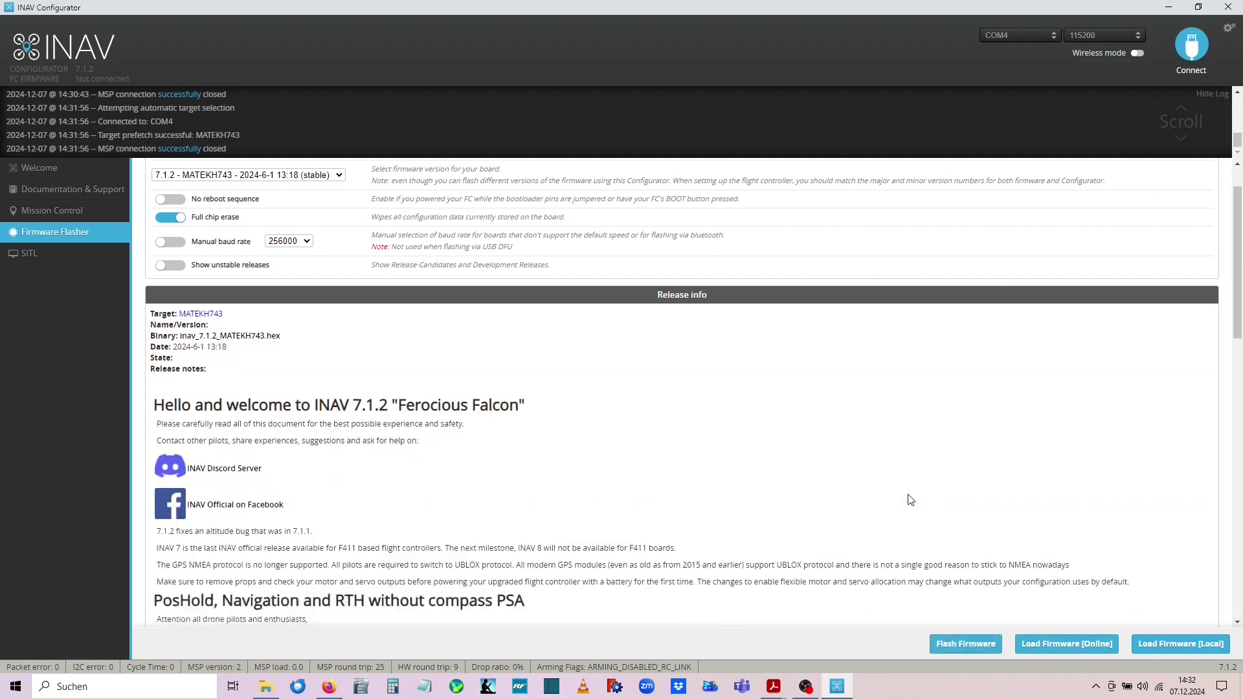
{"action": "scroll", "coordinate": [917, 460], "scroll_direction": "down", "scroll_amount": 10}
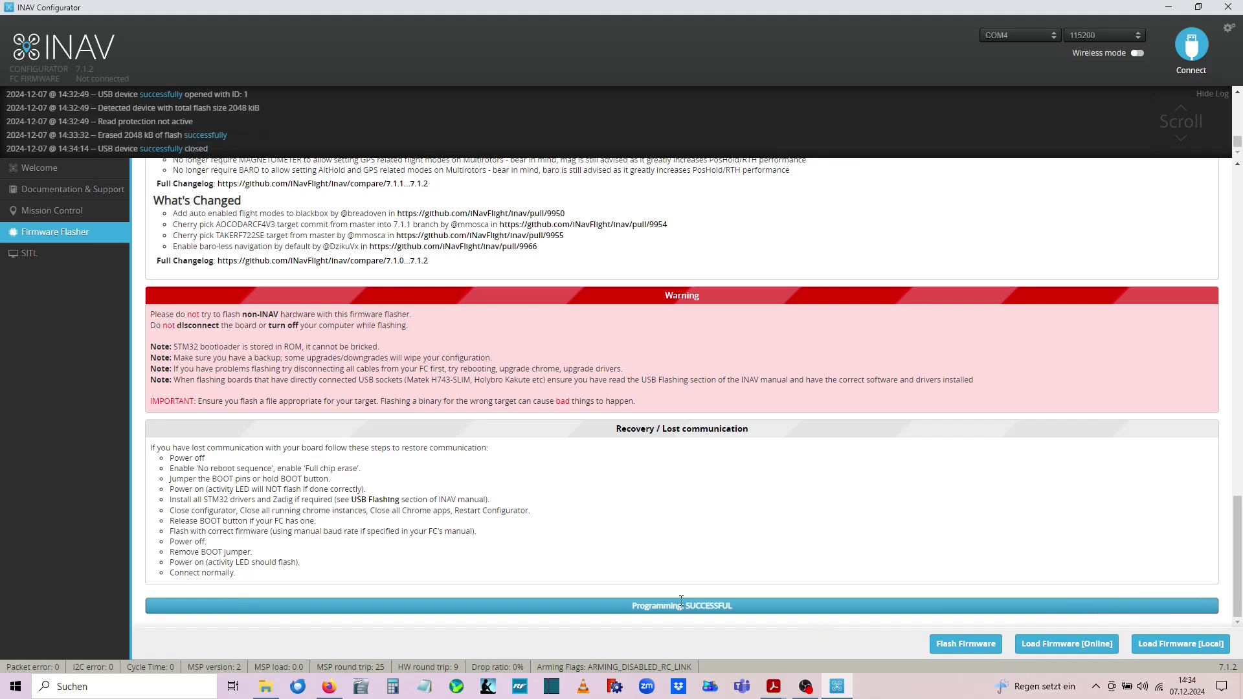
Check the programming status at the end of the flasher page and review the selected target, version and erase options.
{"action": "left_click_drag", "start_coordinate": [632, 604], "coordinate": [718, 607]}
{"action": "left_click", "coordinate": [776, 611]}
{"action": "left_click_drag", "start_coordinate": [652, 603], "coordinate": [715, 632]}
{"action": "scroll", "coordinate": [749, 546], "scroll_direction": "up", "scroll_amount": 15}
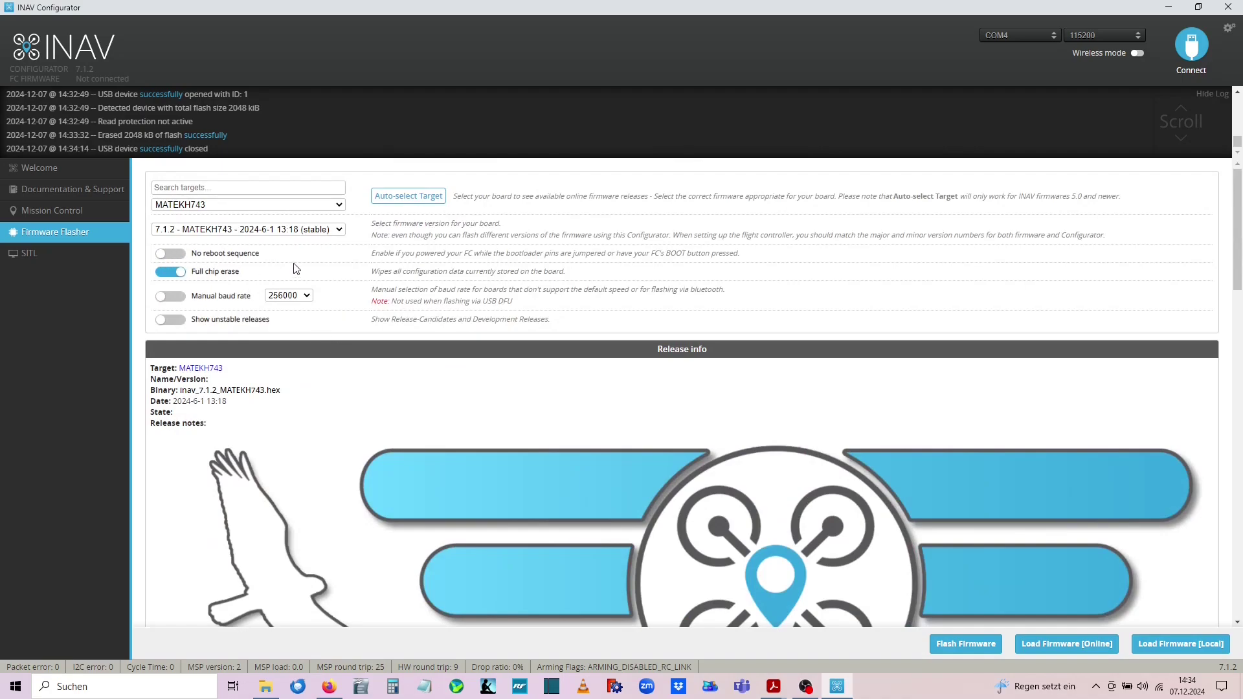
{"action": "scroll", "coordinate": [583, 453], "scroll_direction": "down", "scroll_amount": 15}
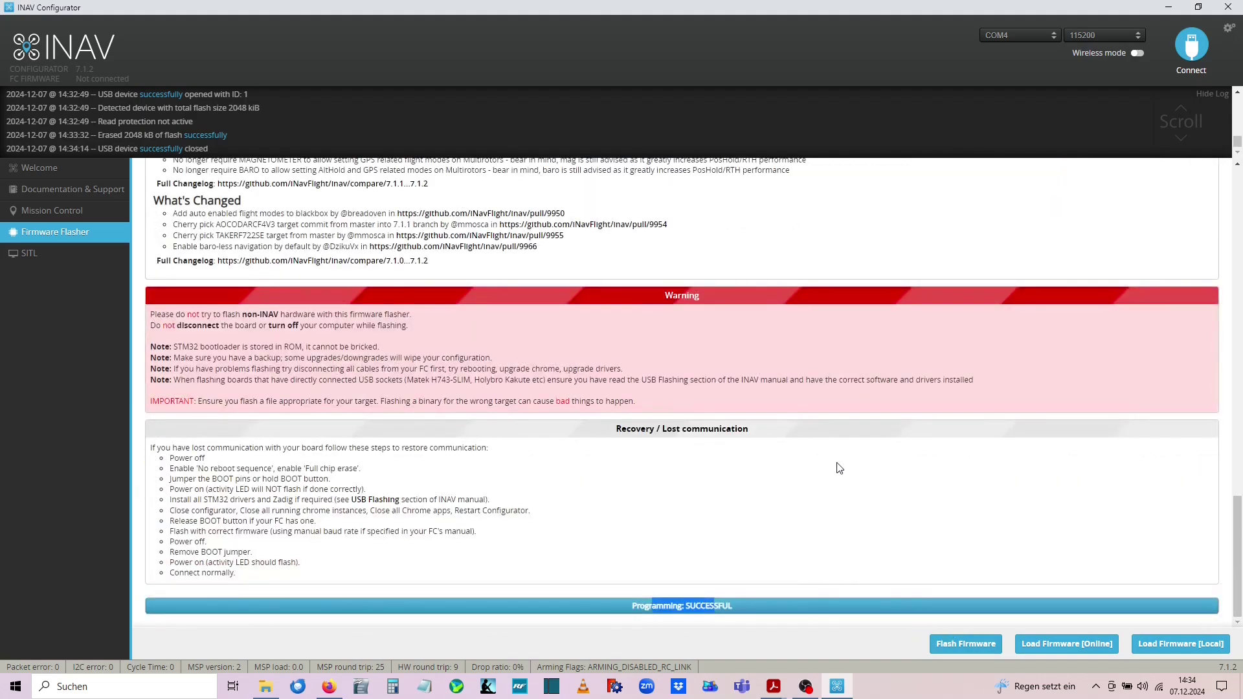
{"action": "left_click_drag", "start_coordinate": [663, 600], "coordinate": [732, 605]}
{"action": "scroll", "coordinate": [523, 432], "scroll_direction": "up", "scroll_amount": 15}
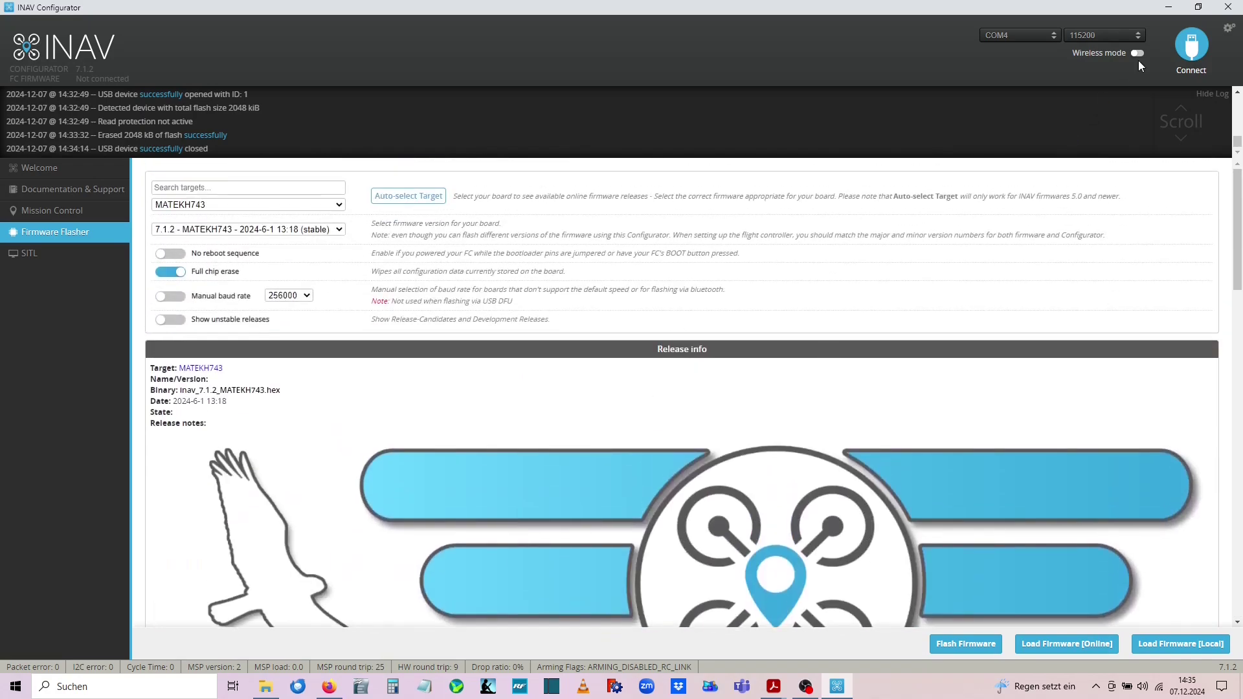
Connect to the flight controller, keeping its current settings instead of a default preset, and open the CLI.
{"action": "left_click", "coordinate": [1190, 52]}
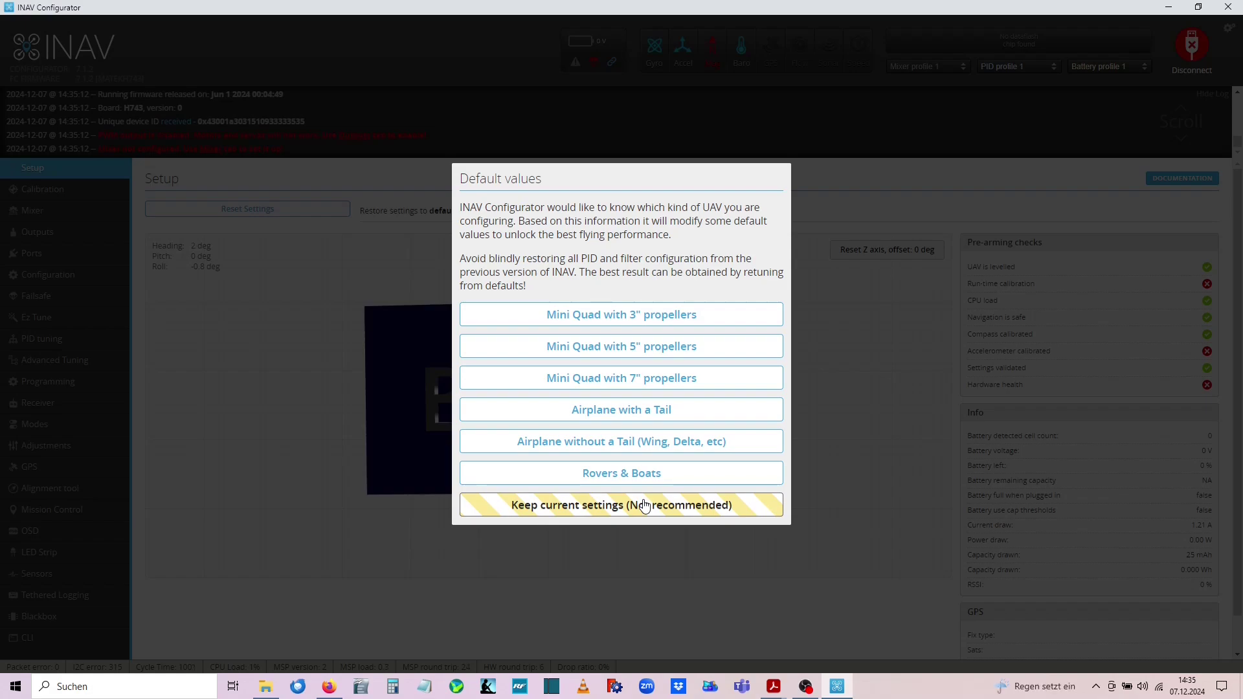
{"action": "left_click", "coordinate": [644, 505]}
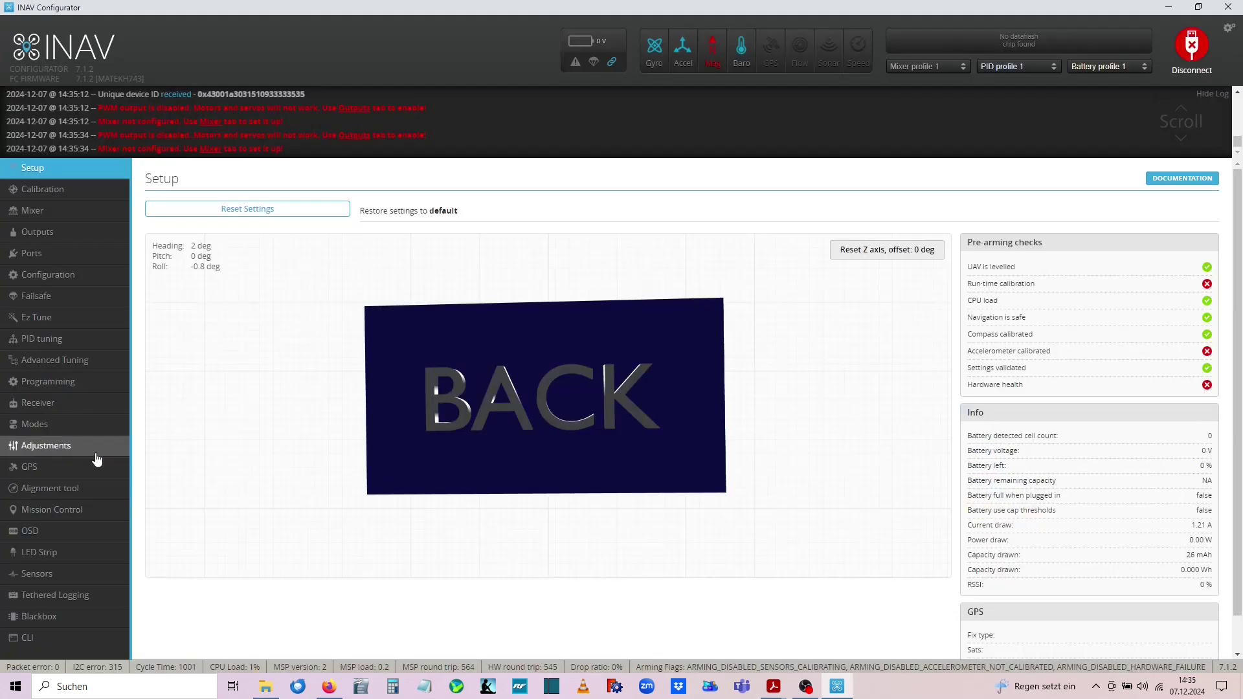
{"action": "left_click", "coordinate": [67, 640]}
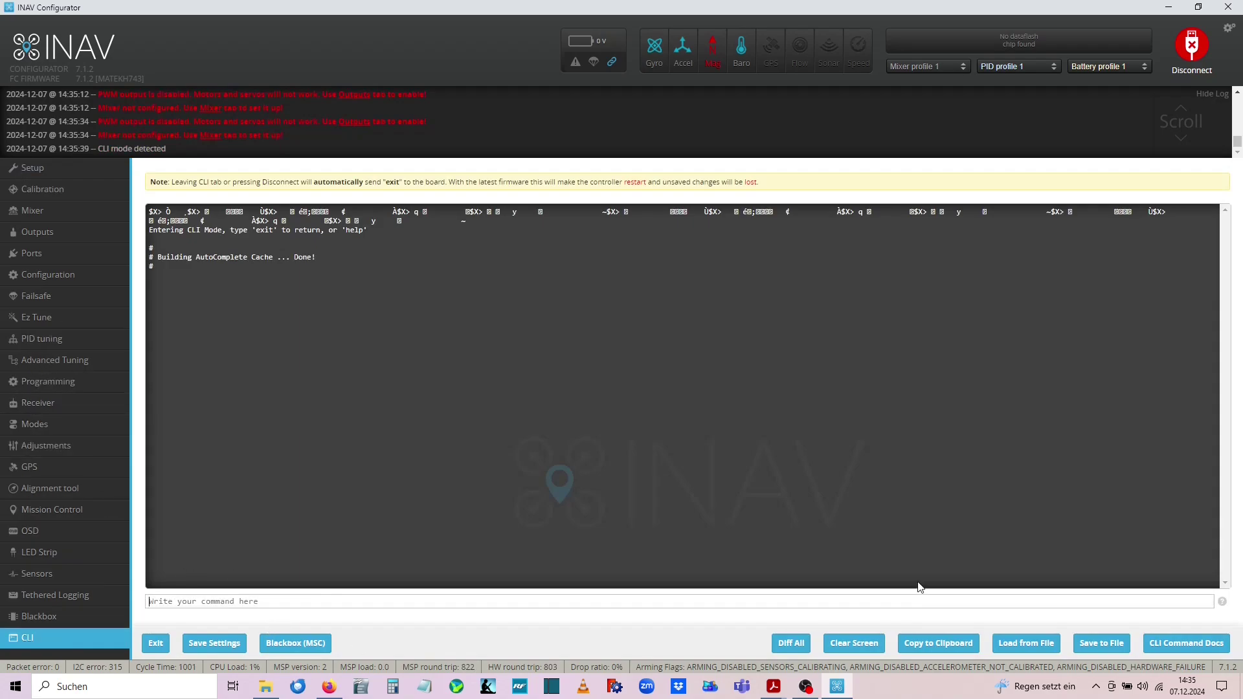
Load the backup file INAV_7.1.2_cli_20241207_135724 from Downloads into the CLI, review its commands and execute them.
{"action": "left_click", "coordinate": [1032, 647]}
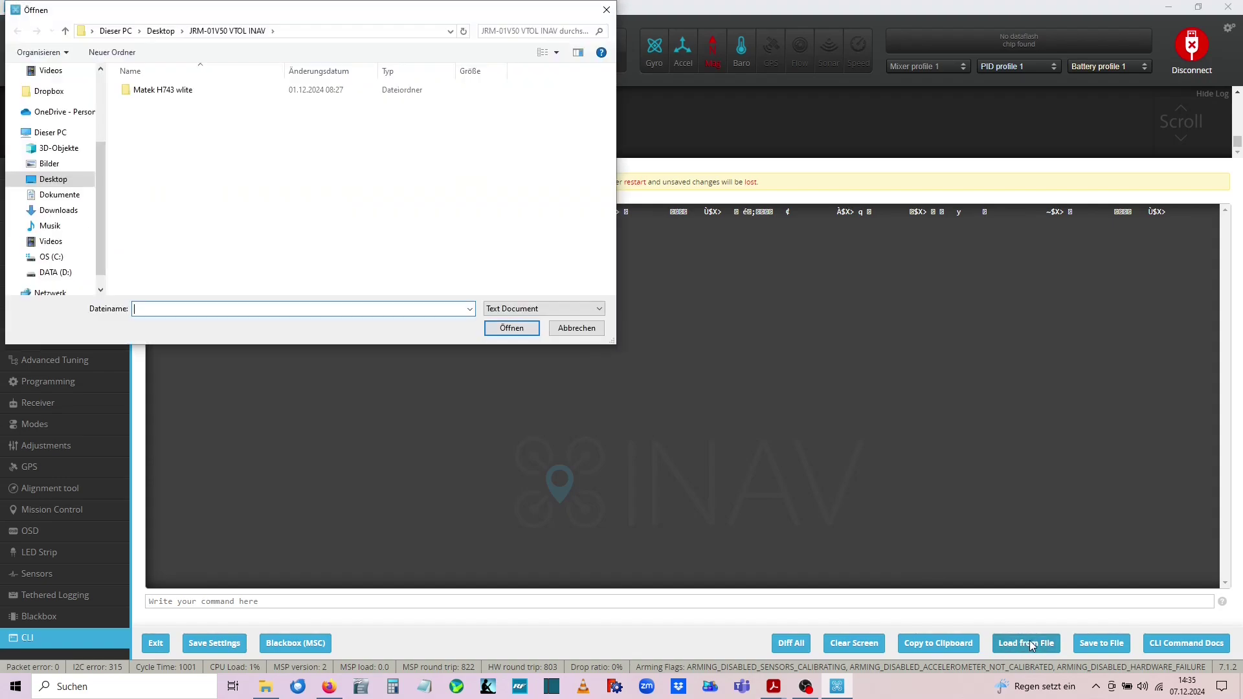
{"action": "left_click", "coordinate": [67, 209]}
{"action": "left_click", "coordinate": [233, 110]}
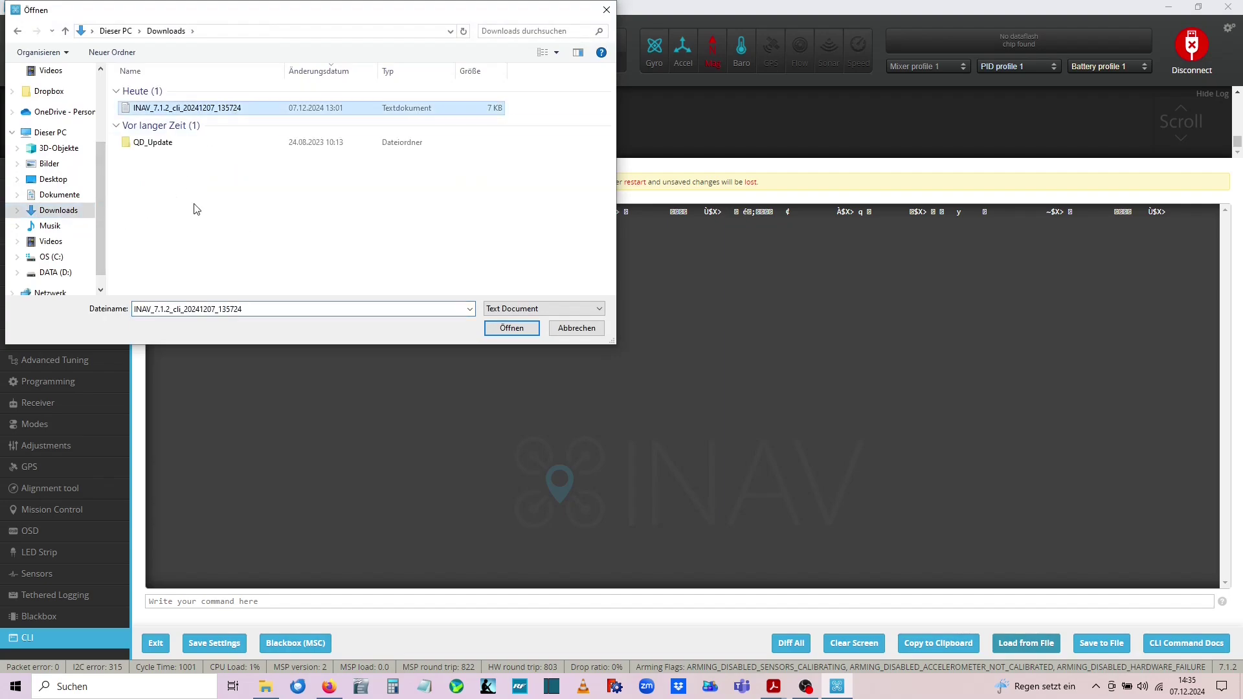
{"action": "left_click", "coordinate": [509, 329]}
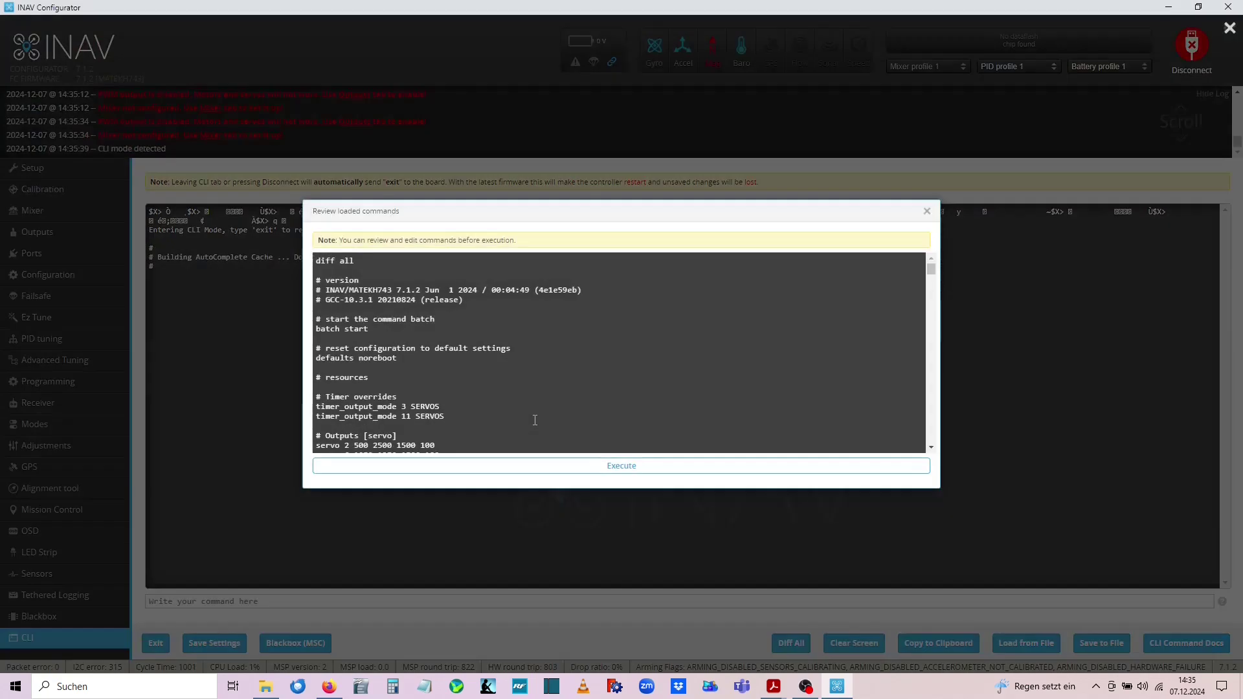
{"action": "scroll", "coordinate": [521, 336], "scroll_direction": "down", "scroll_amount": 20}
{"action": "scroll", "coordinate": [527, 350], "scroll_direction": "up", "scroll_amount": 6}
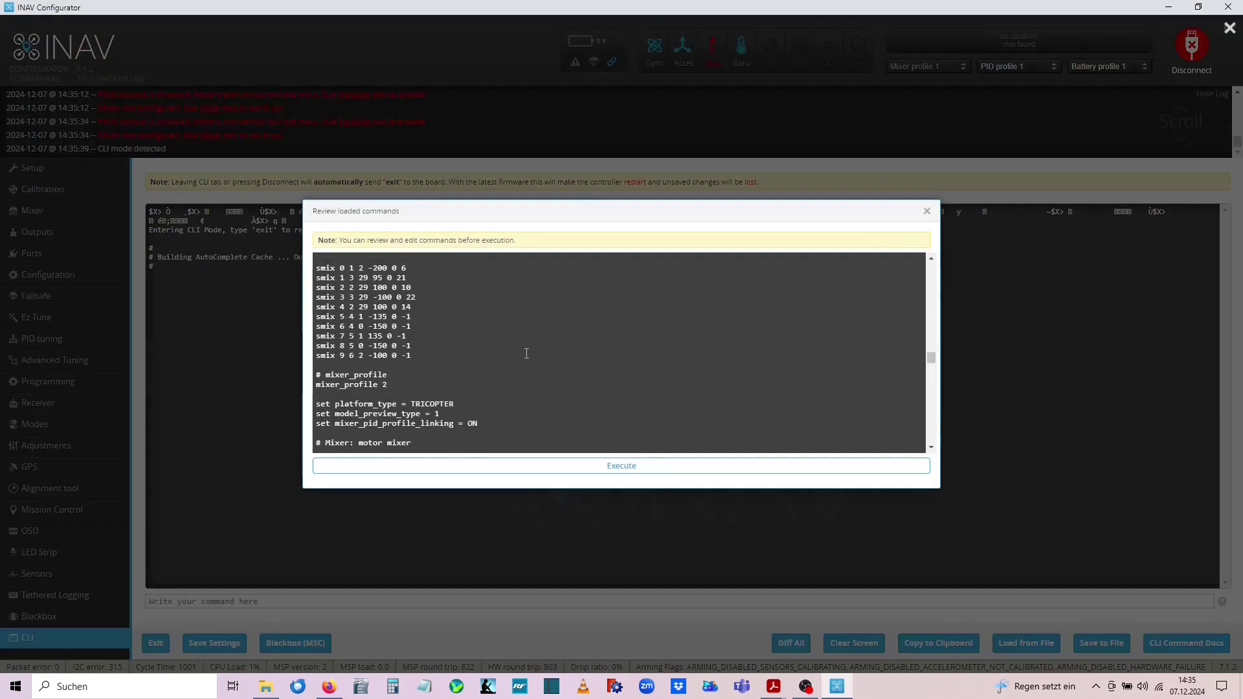
{"action": "left_click", "coordinate": [647, 466]}
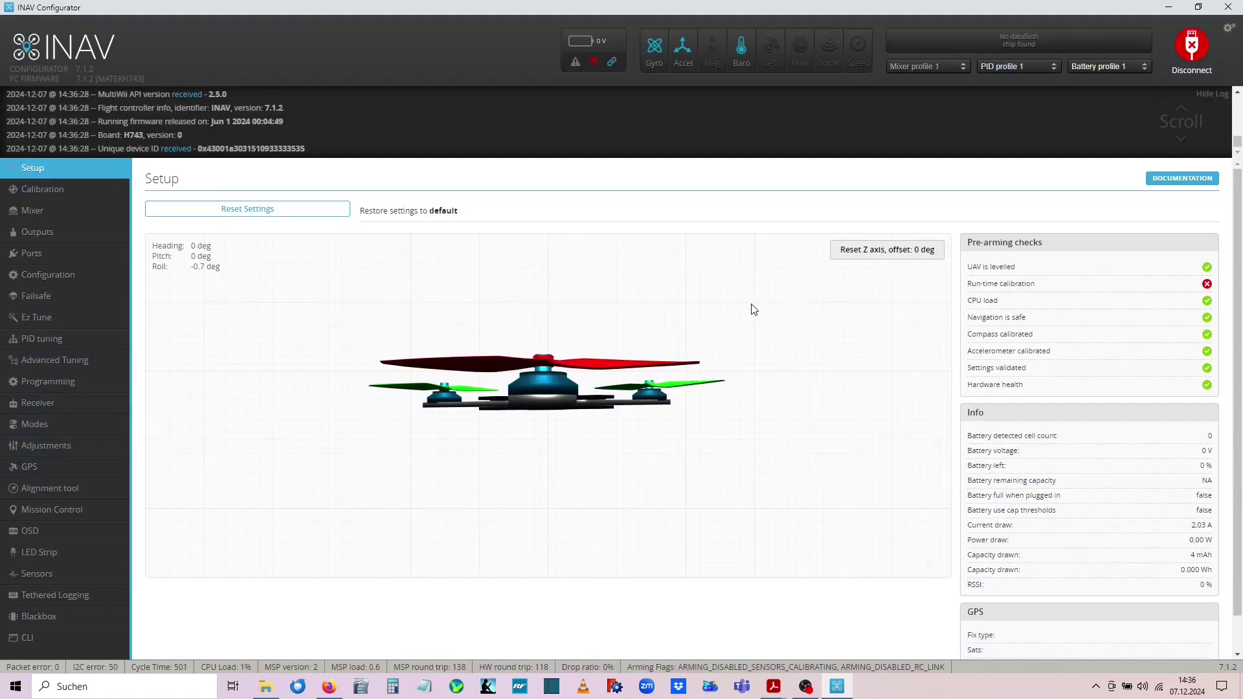
{"action": "scroll", "coordinate": [569, 362], "scroll_direction": "down", "scroll_amount": 1}
{"action": "scroll", "coordinate": [559, 407], "scroll_direction": "up", "scroll_amount": 1}
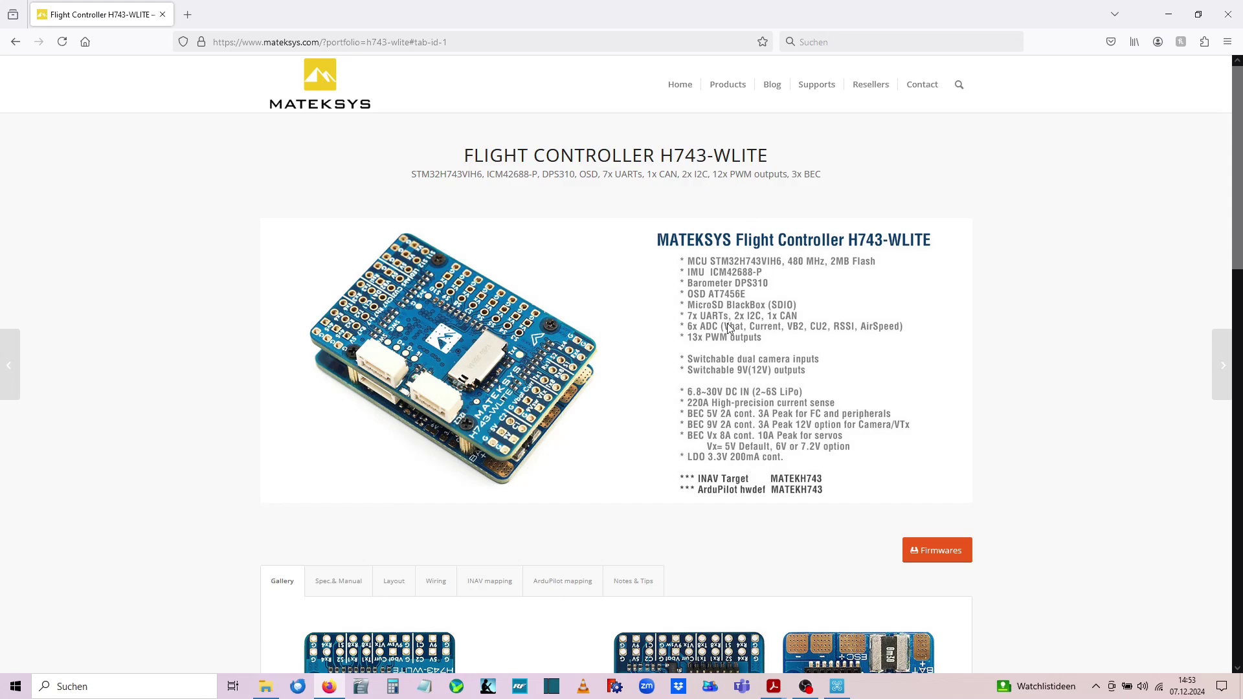
Look through the H743-WLITE product page on the Matek website and examine its wiring section.
{"action": "scroll", "coordinate": [728, 328], "scroll_direction": "down", "scroll_amount": 10}
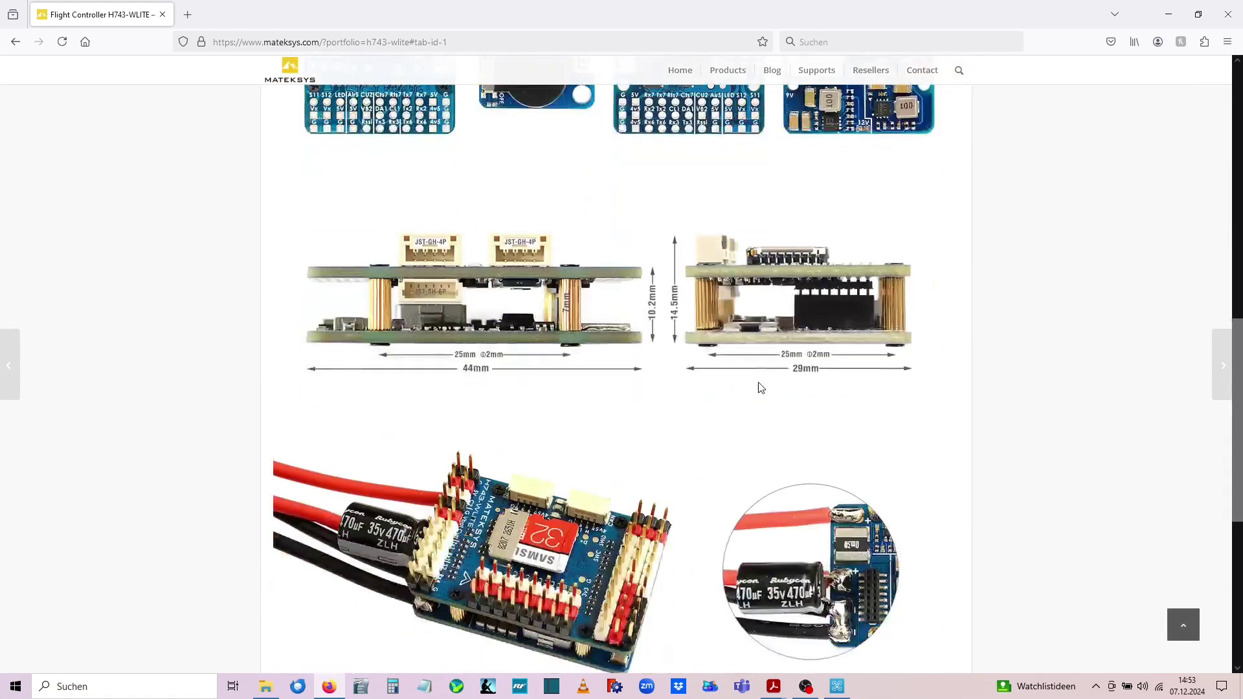
{"action": "scroll", "coordinate": [761, 387], "scroll_direction": "down", "scroll_amount": 6}
{"action": "key", "text": "Home"}
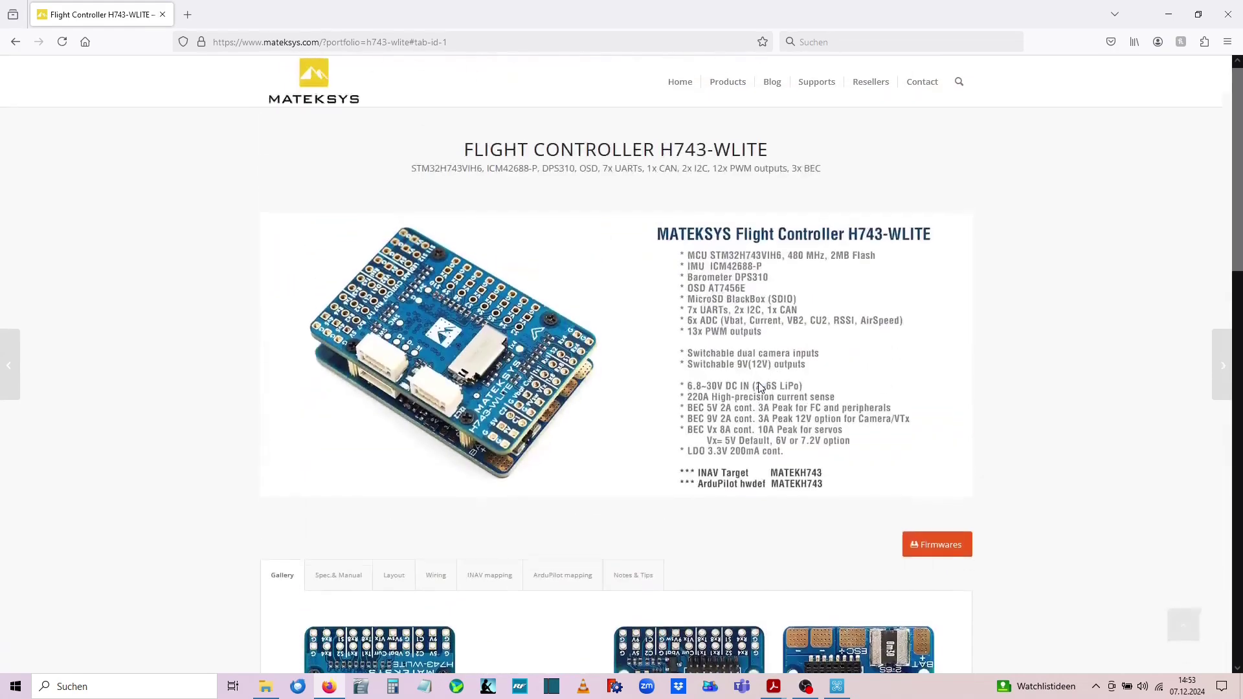
{"action": "left_click", "coordinate": [433, 583]}
{"action": "scroll", "coordinate": [530, 552], "scroll_direction": "down", "scroll_amount": 10}
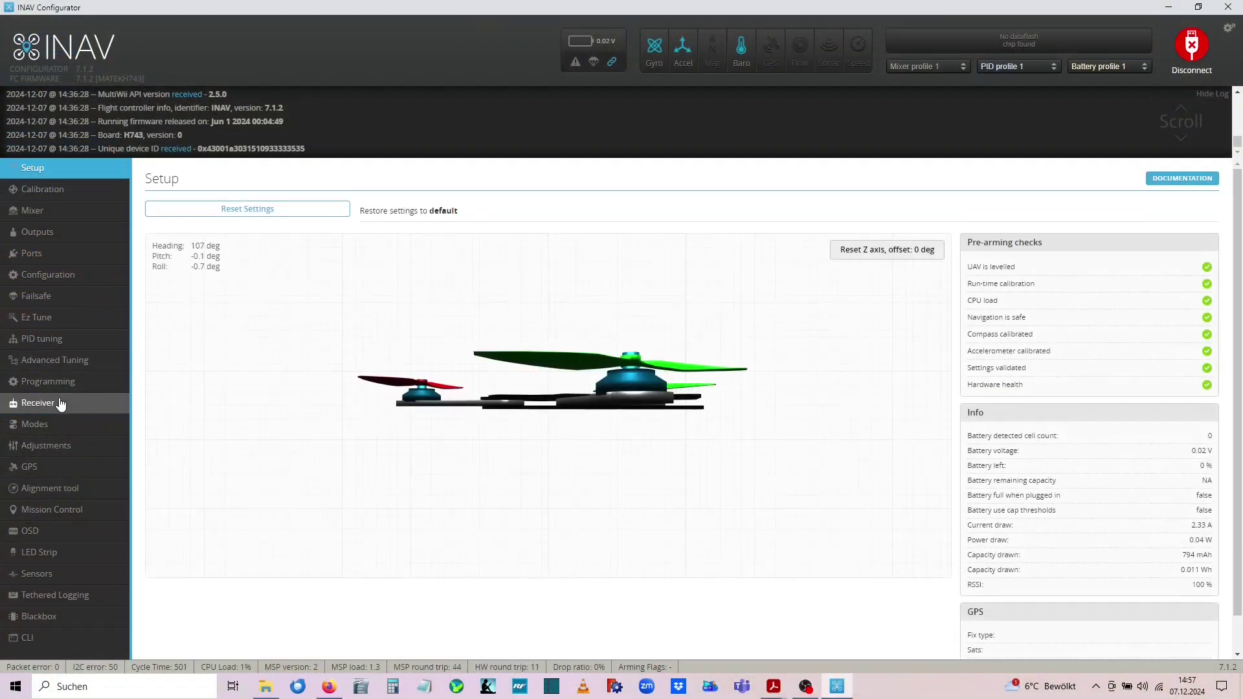
In the receiver settings, choose SERIAL as the receiver type and CRSF as the serial receiver provider.
{"action": "left_click", "coordinate": [61, 397]}
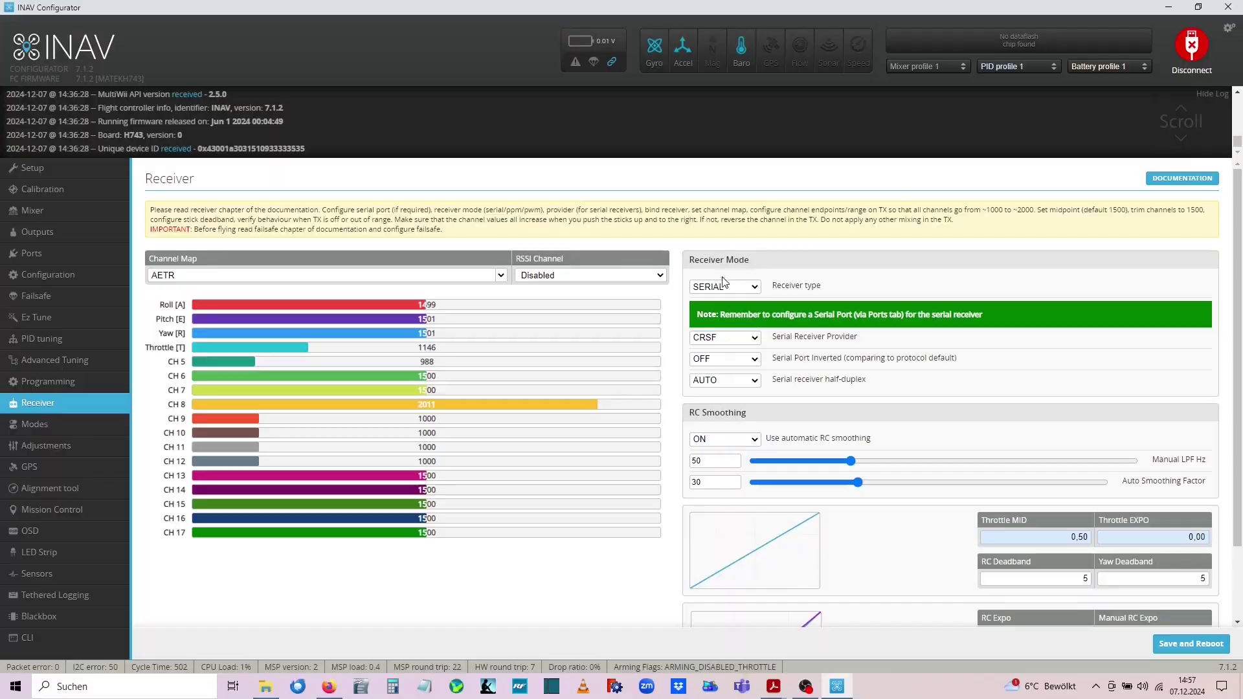
{"action": "left_click", "coordinate": [732, 287]}
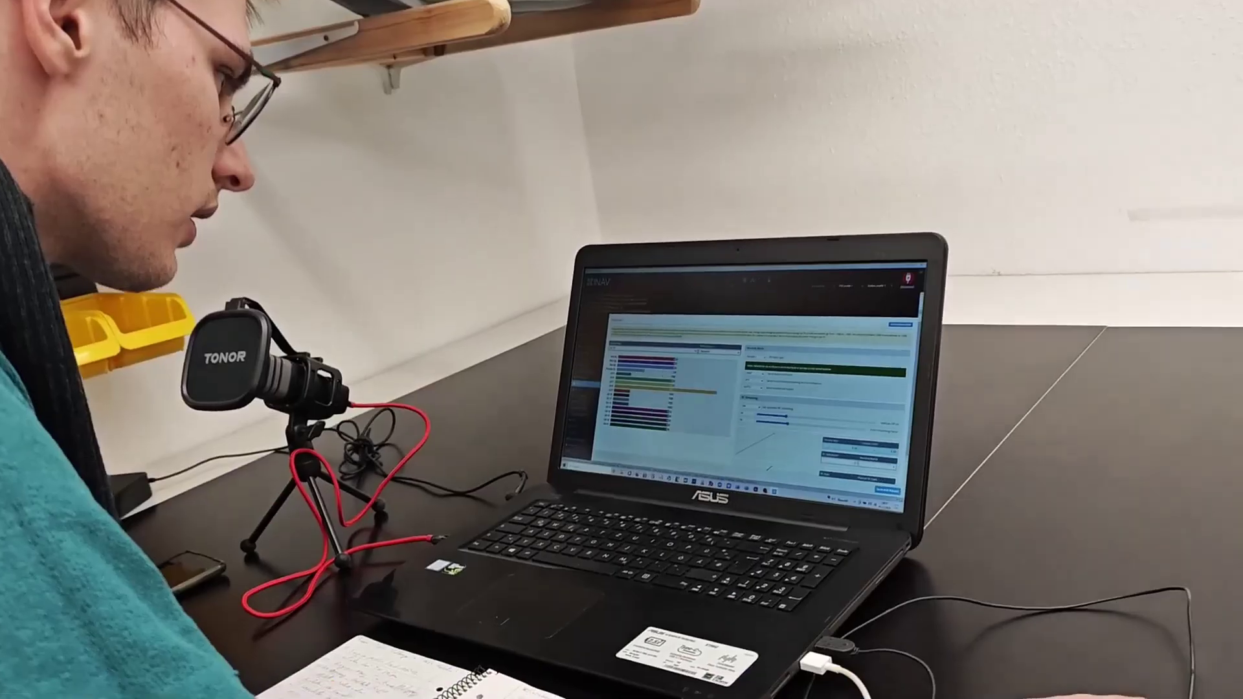
{"action": "left_click", "coordinate": [733, 309]}
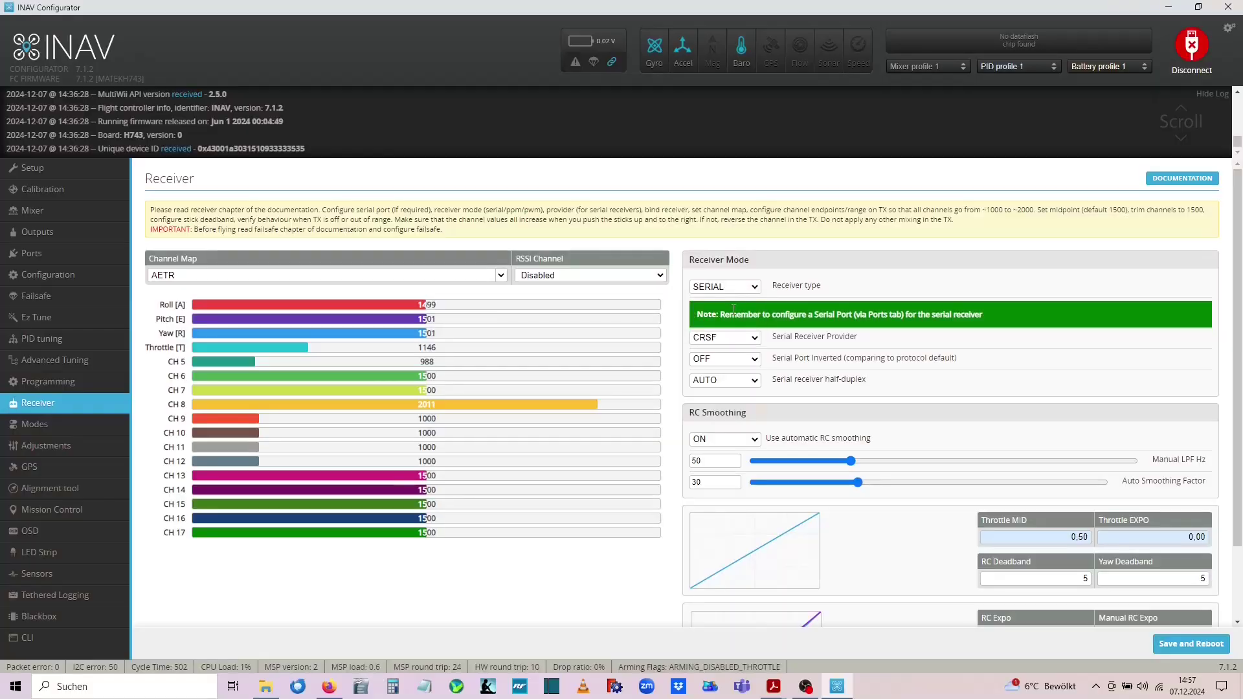
{"action": "left_click", "coordinate": [745, 340]}
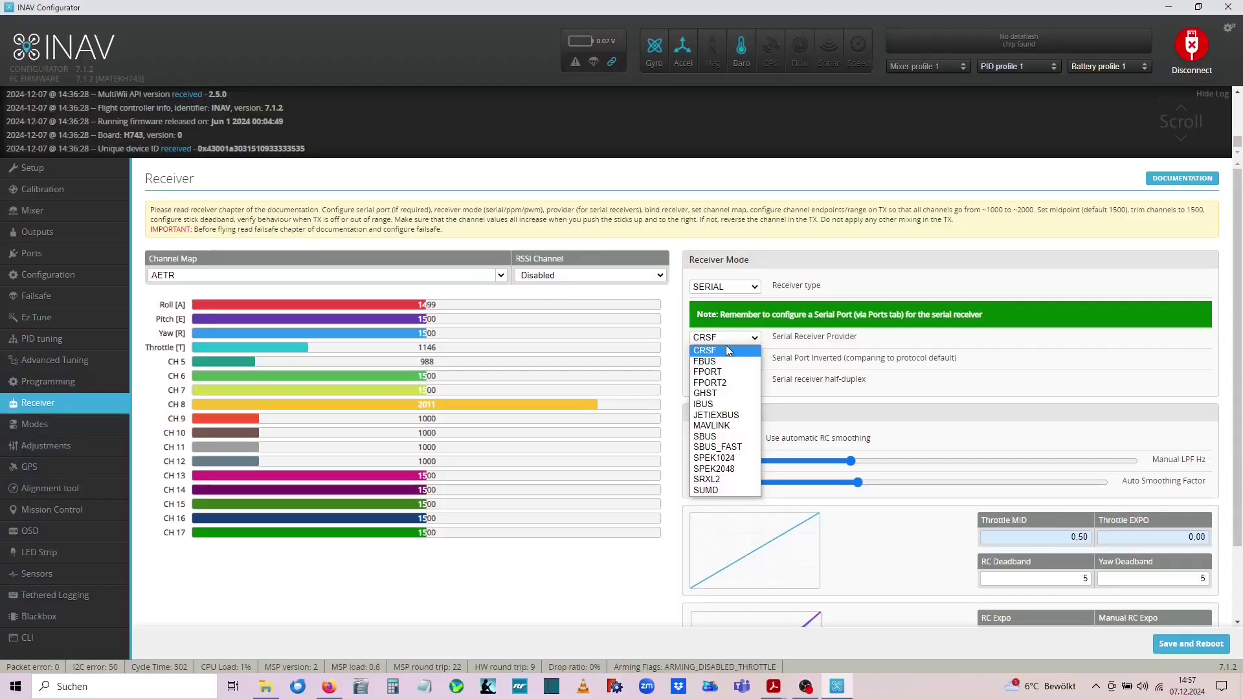
{"action": "left_click", "coordinate": [729, 348]}
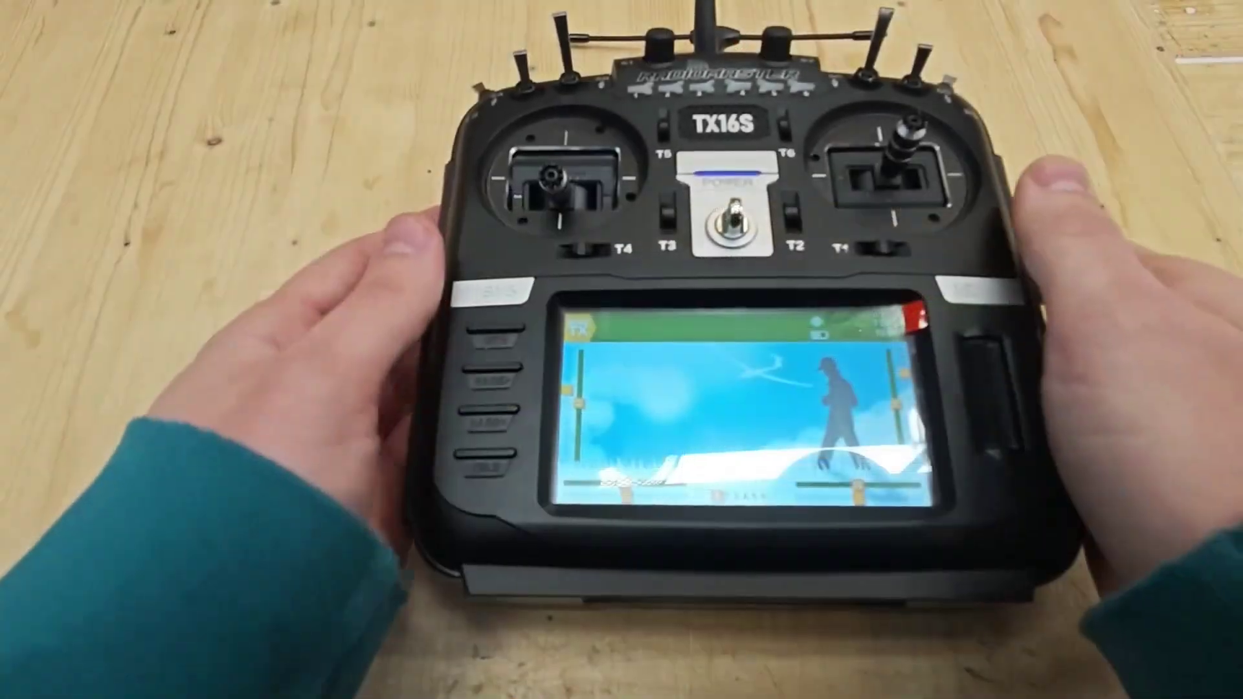